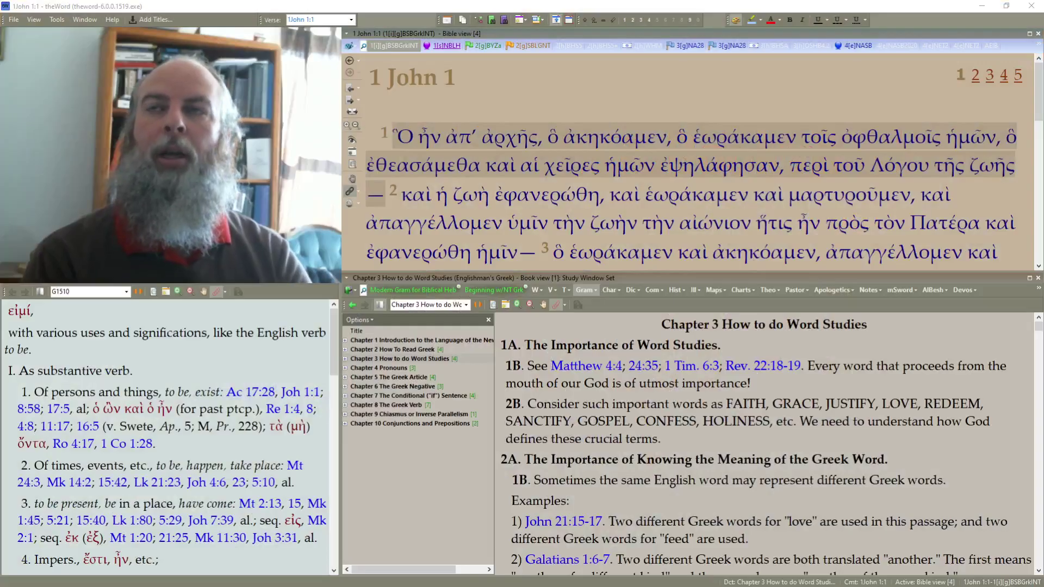
Launch the New Bible Reading Plan wizard from the File menu.
left_click(2, 16)
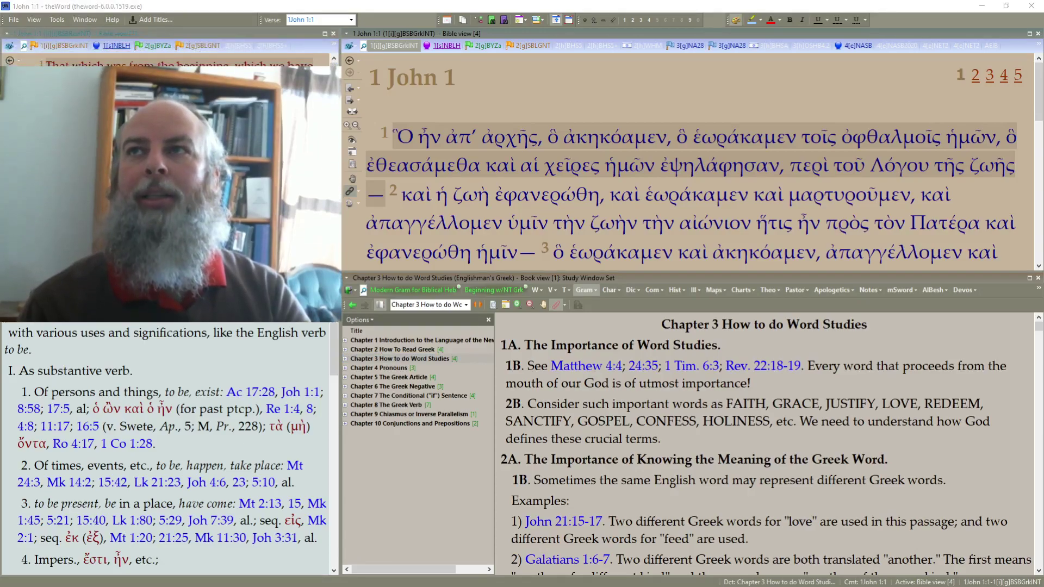
left_click(13, 19)
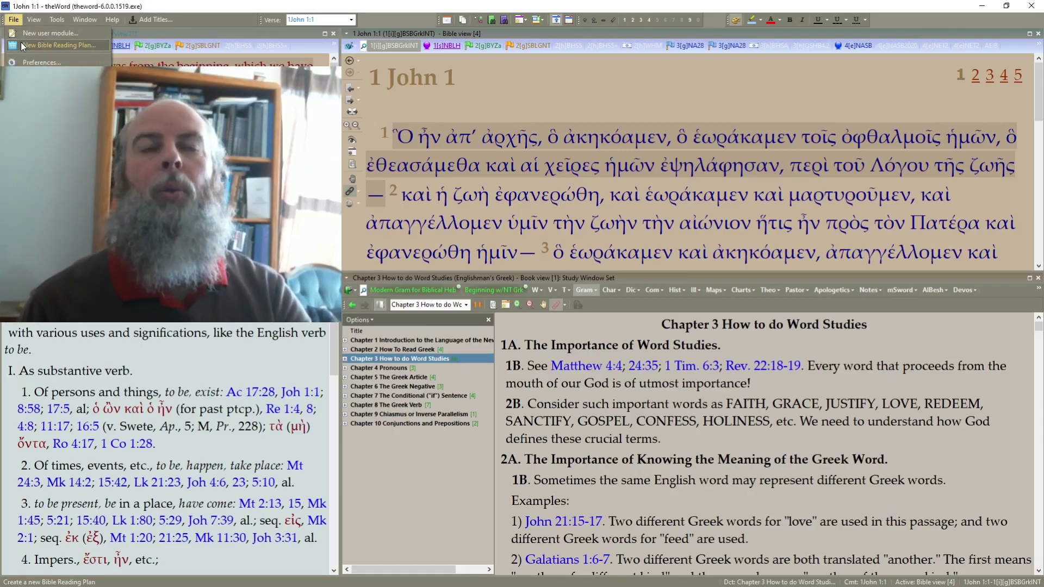
left_click(23, 46)
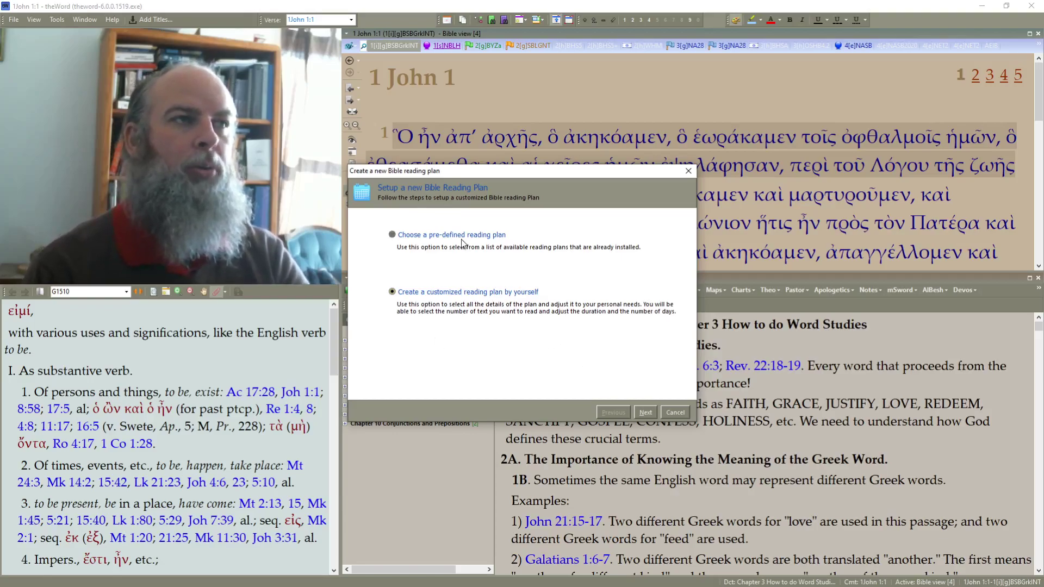
Use the 1[i][g]BSBGrkINT Greek Bible and enter passages 1John through 3John for the custom plan.
left_click(654, 414)
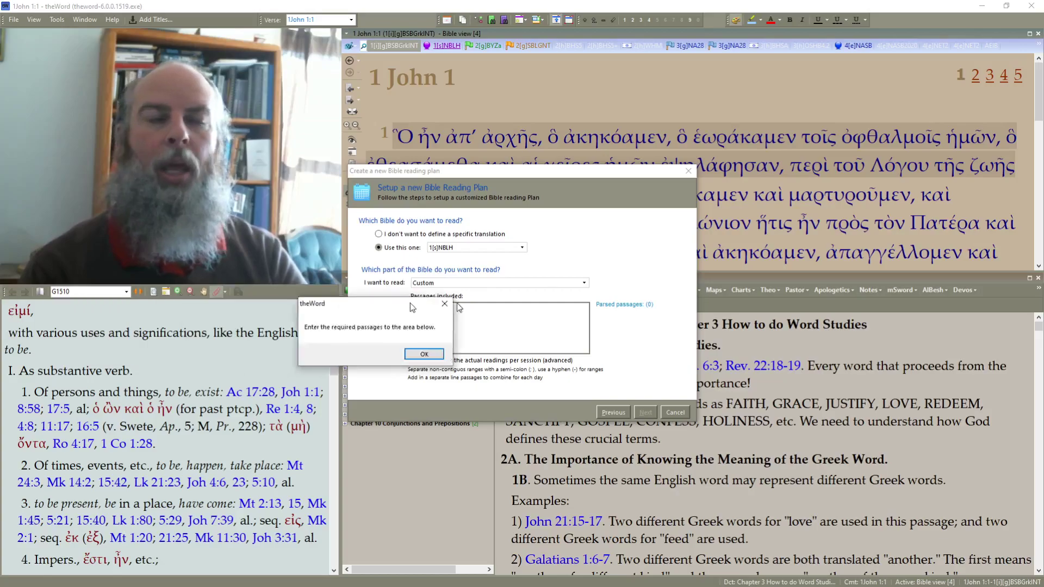
left_click_drag(502, 297, 501, 415)
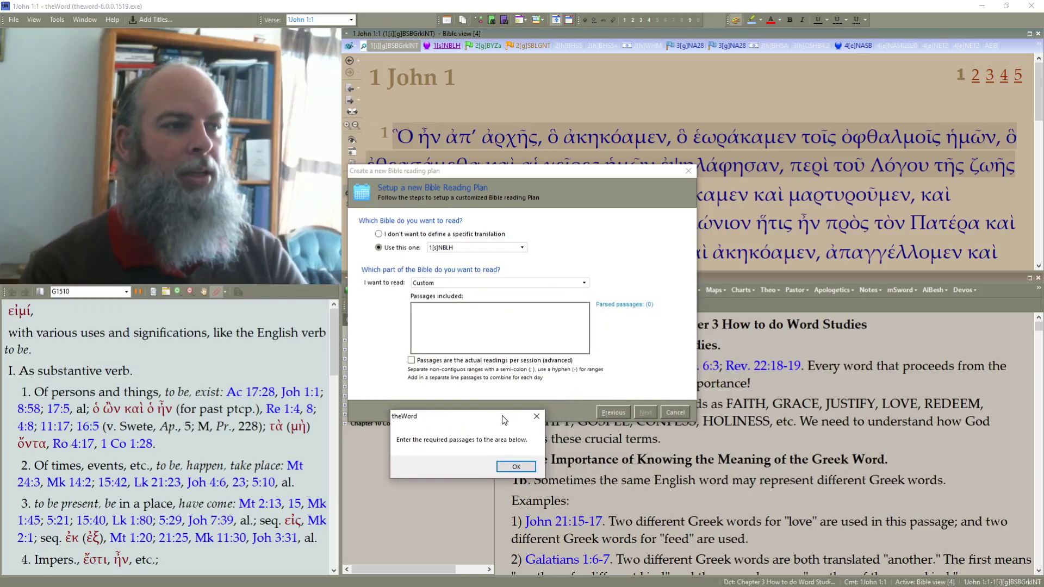
left_click(507, 473)
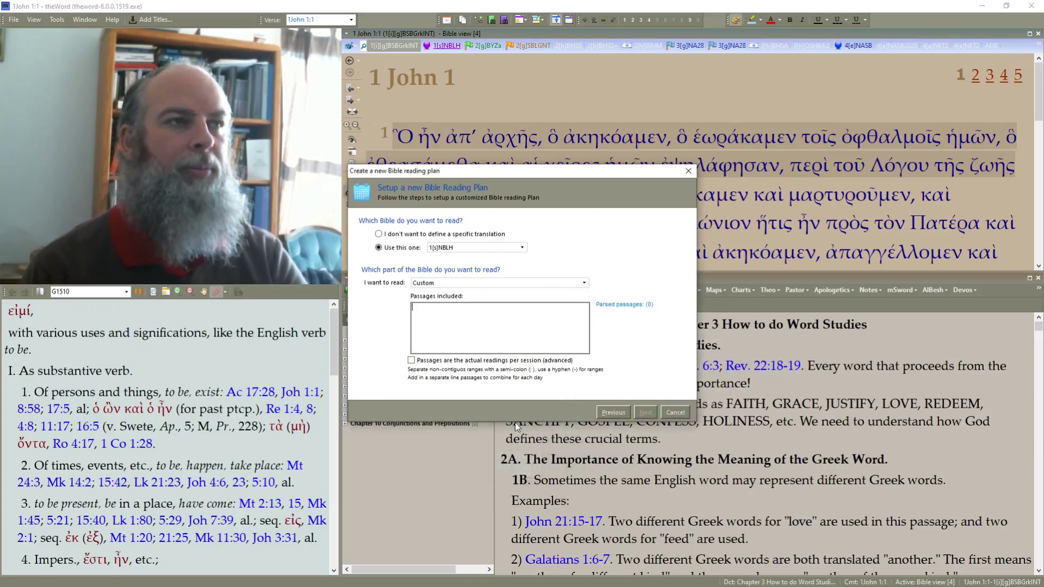
left_click(522, 247)
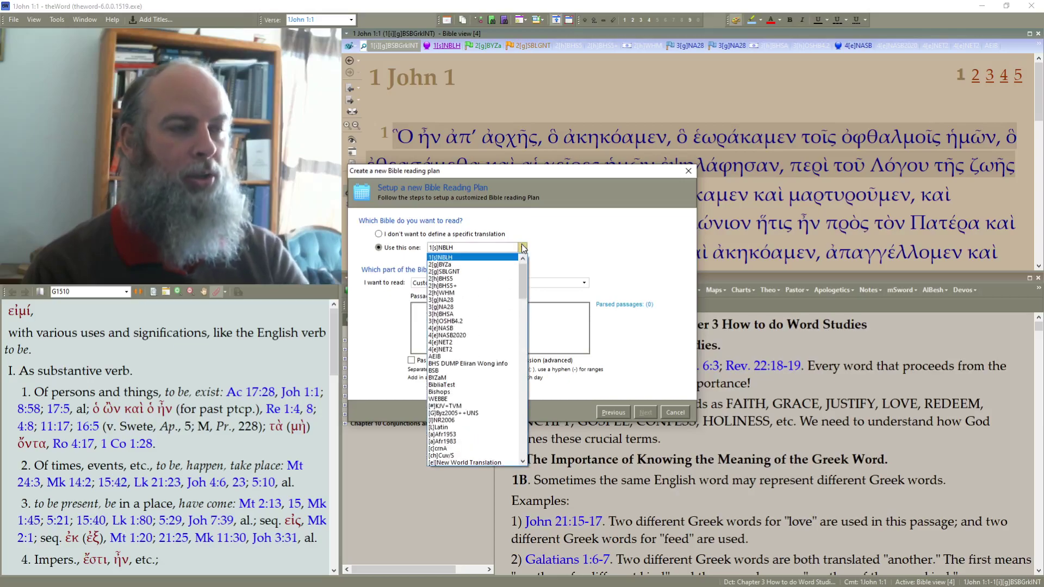
left_click(522, 248)
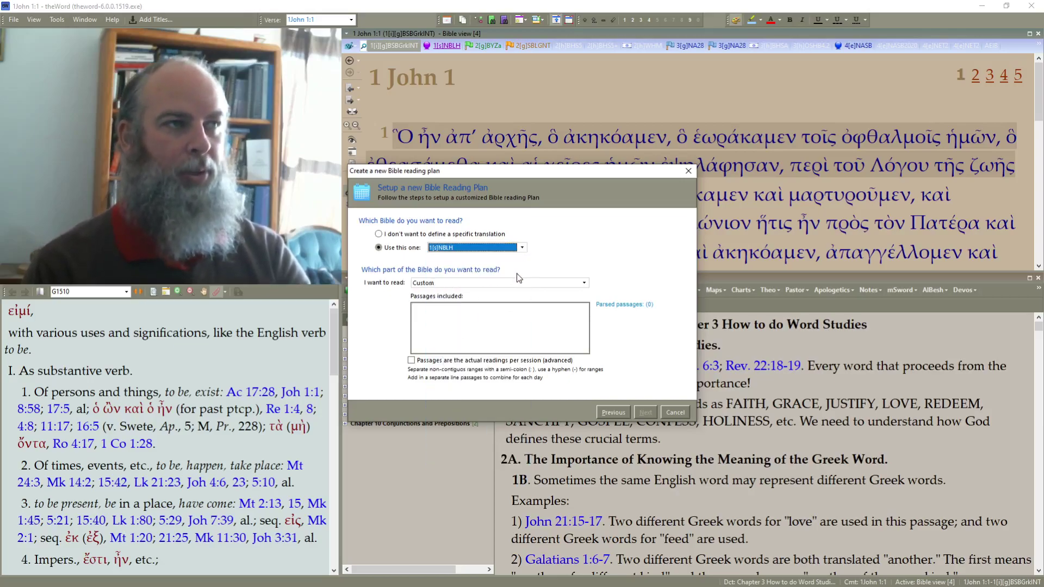
left_click(523, 248)
scroll(525, 266, "up", 1)
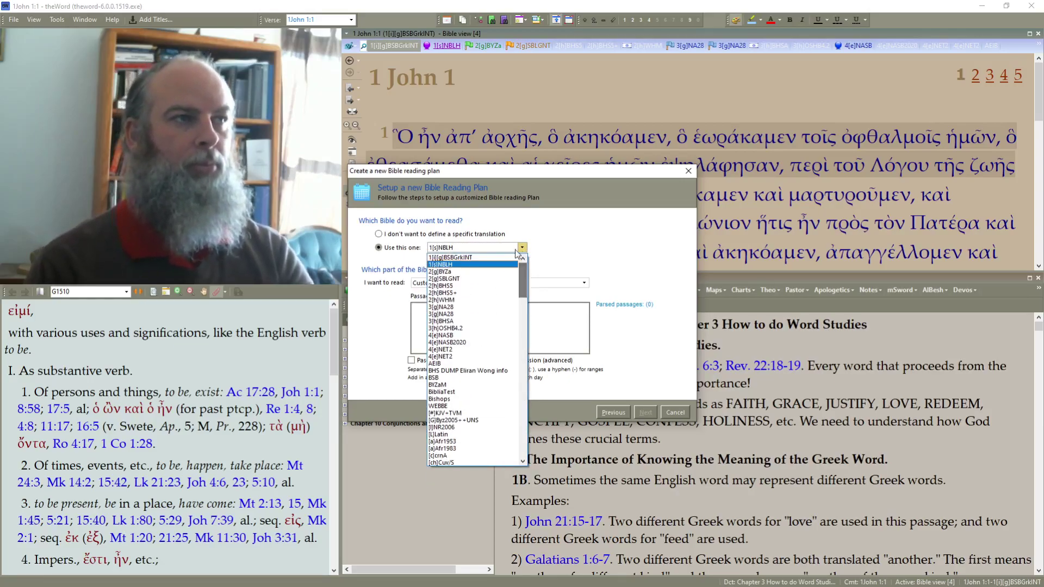
left_click(474, 259)
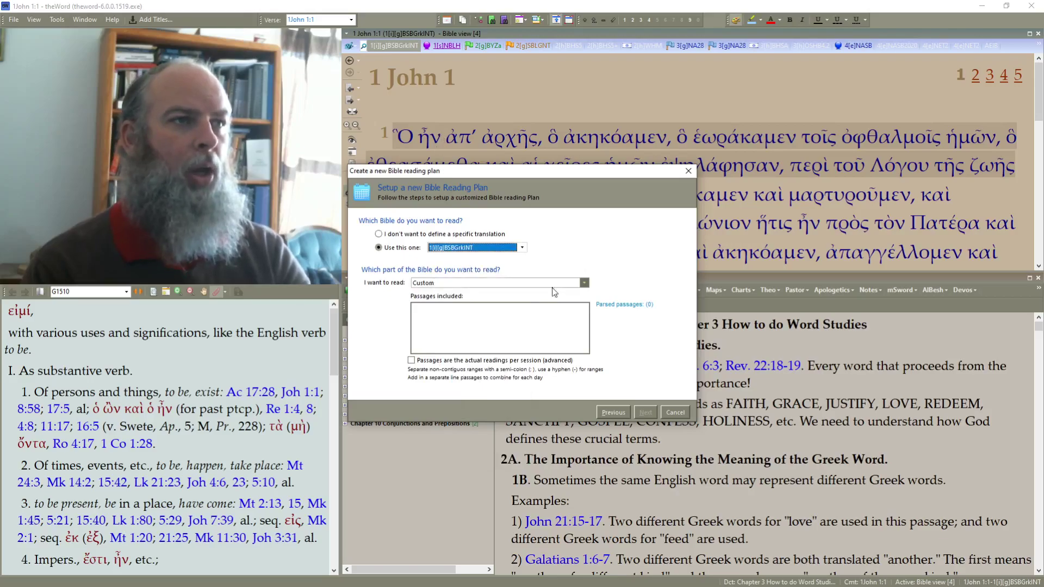
left_click(515, 310)
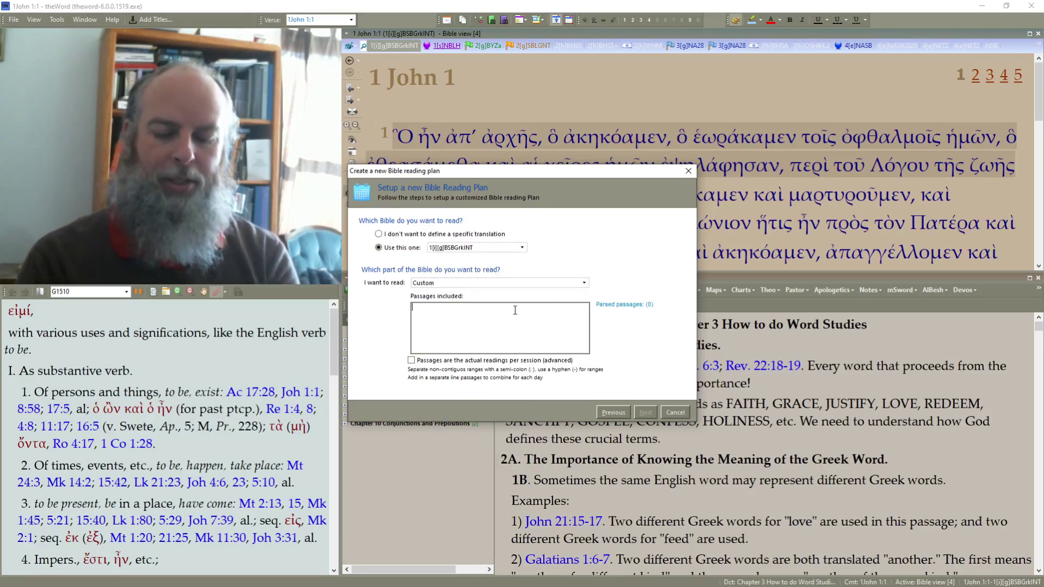
type("1John")
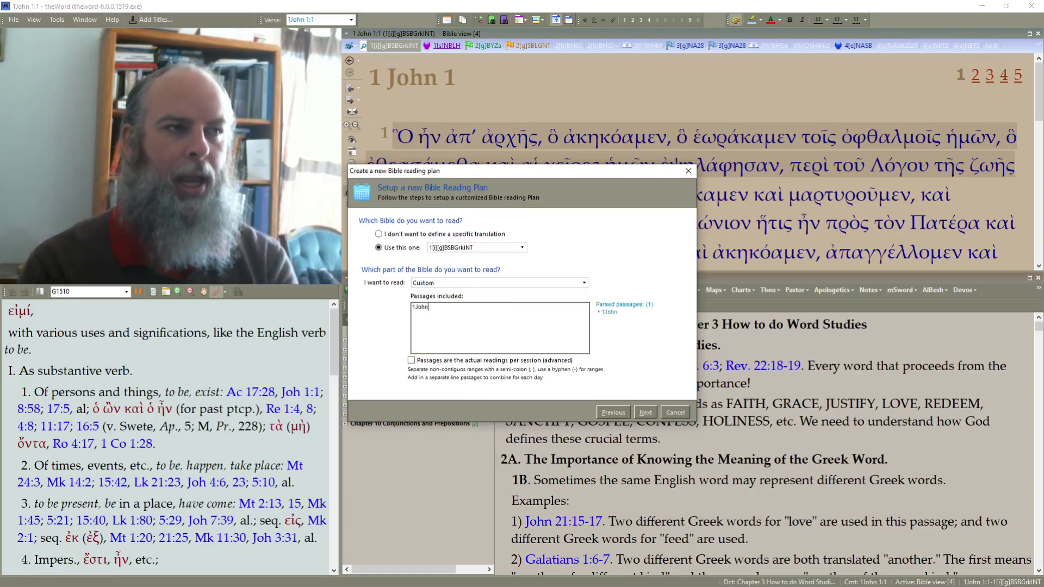
type(", 3")
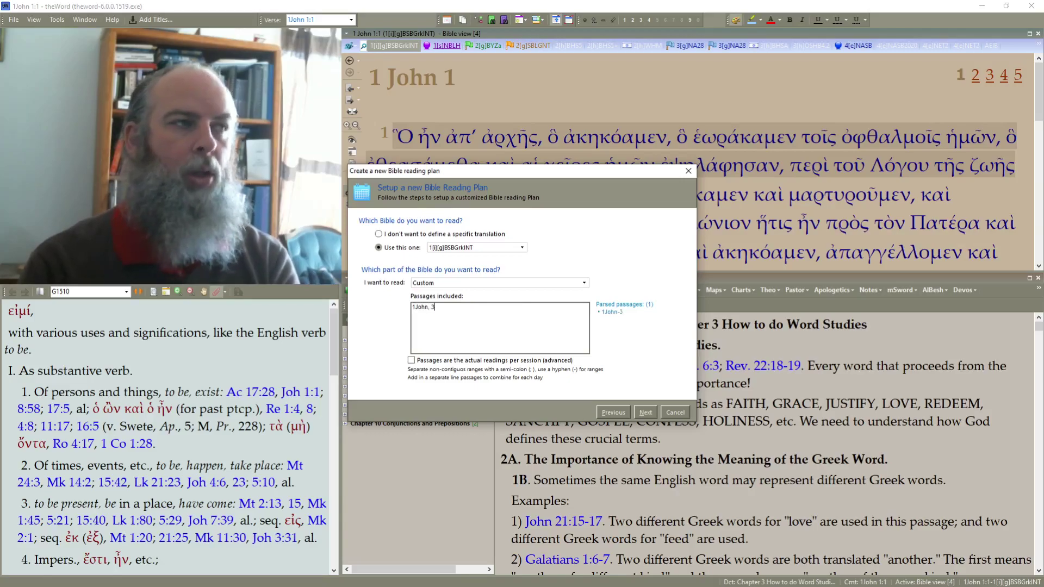
type("John")
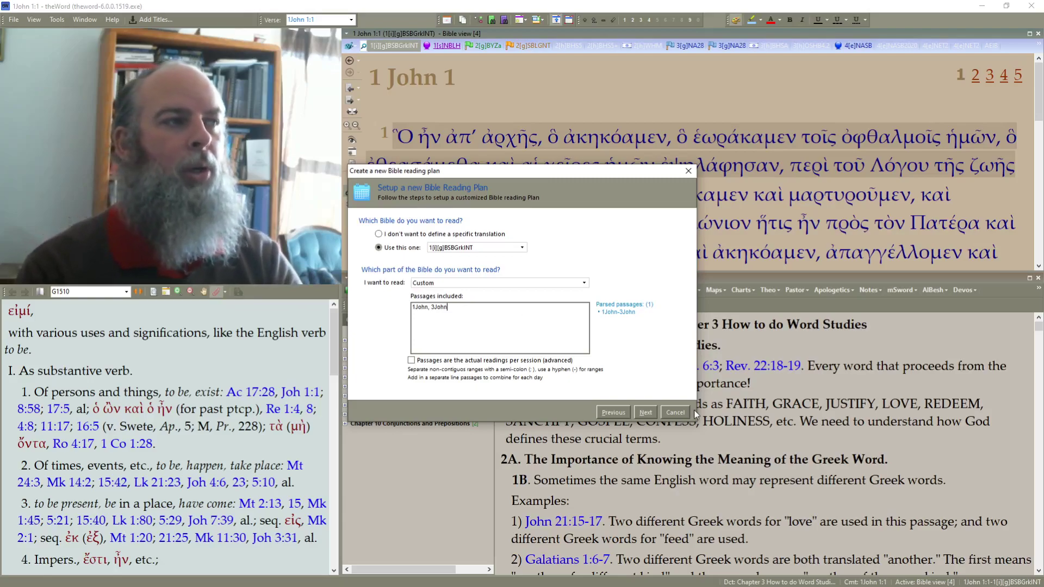
Schedule readings from 1 April 2021 on every day except Sunday, finishing in 2 months.
left_click(645, 412)
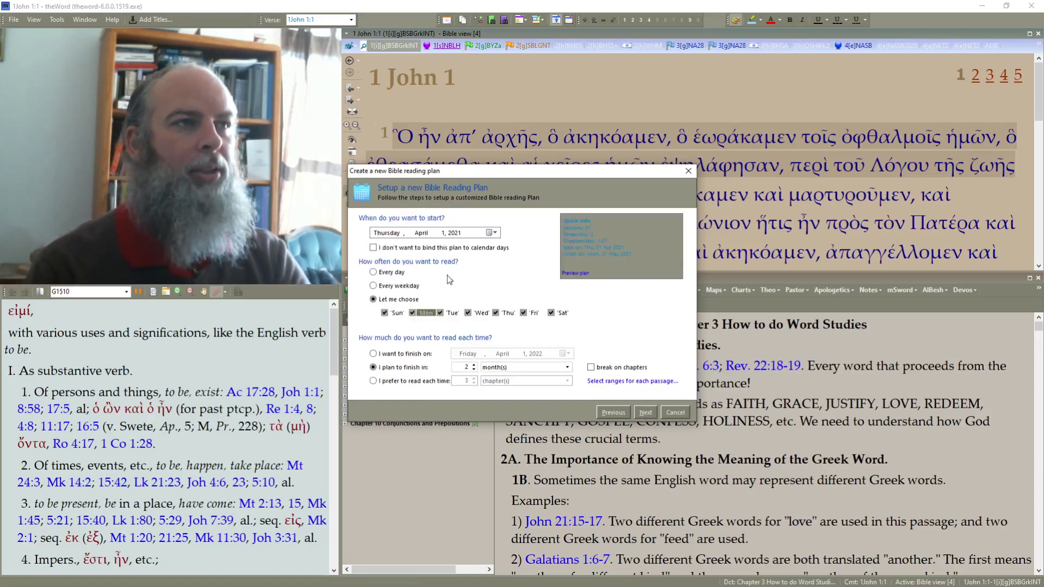
left_click(386, 314)
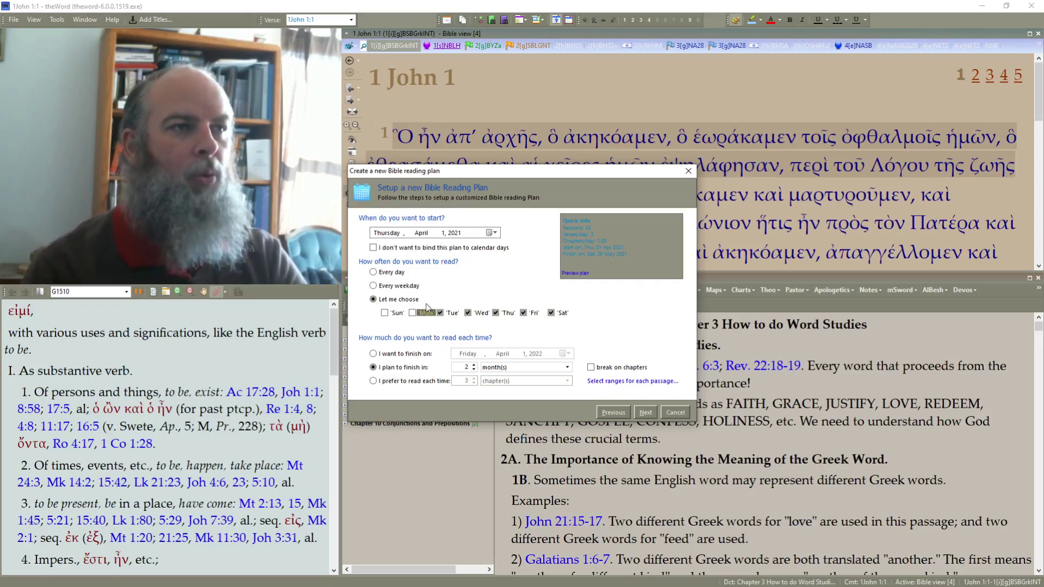
left_click(389, 371)
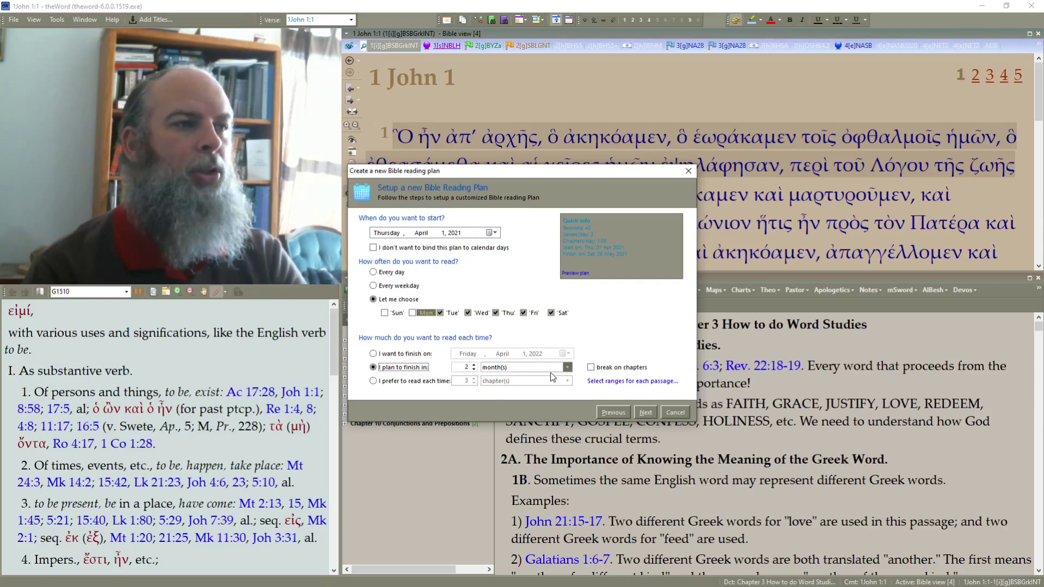
Preview the plan's reading dates and passages, then close the preview.
left_click(642, 412)
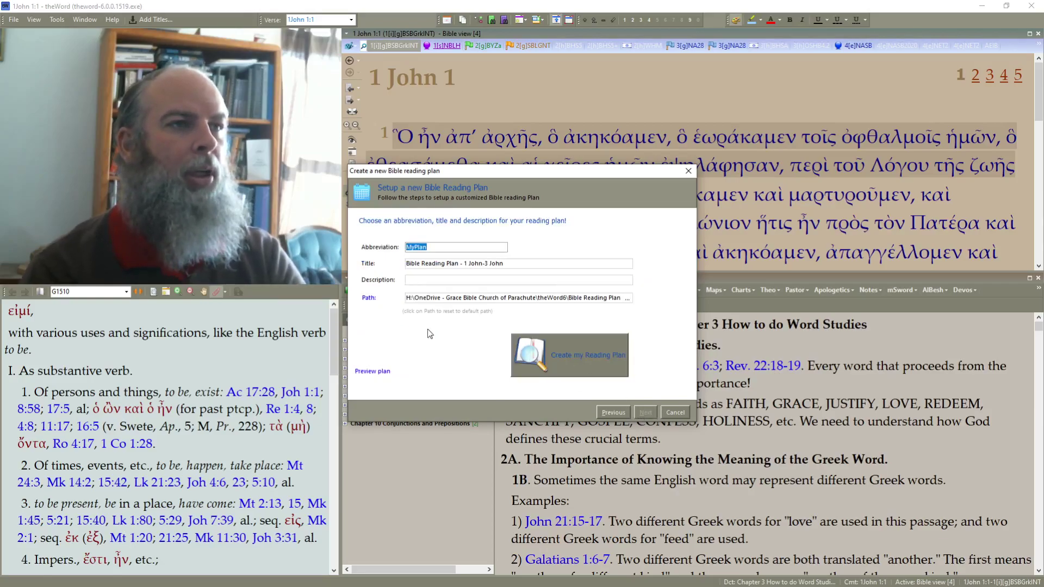
left_click(369, 371)
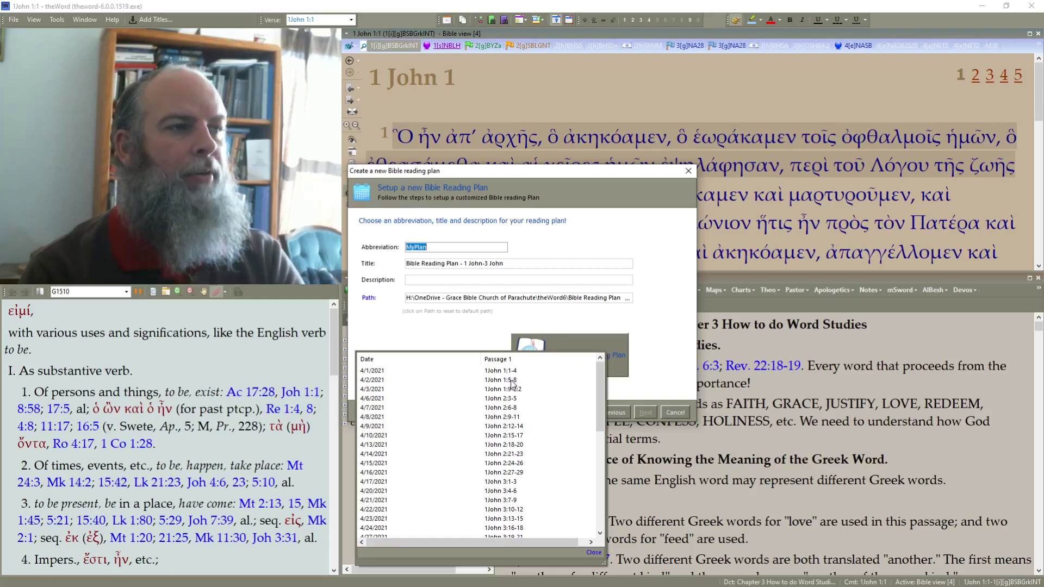
left_click(597, 375)
left_click_drag(597, 373, 593, 560)
left_click(594, 554)
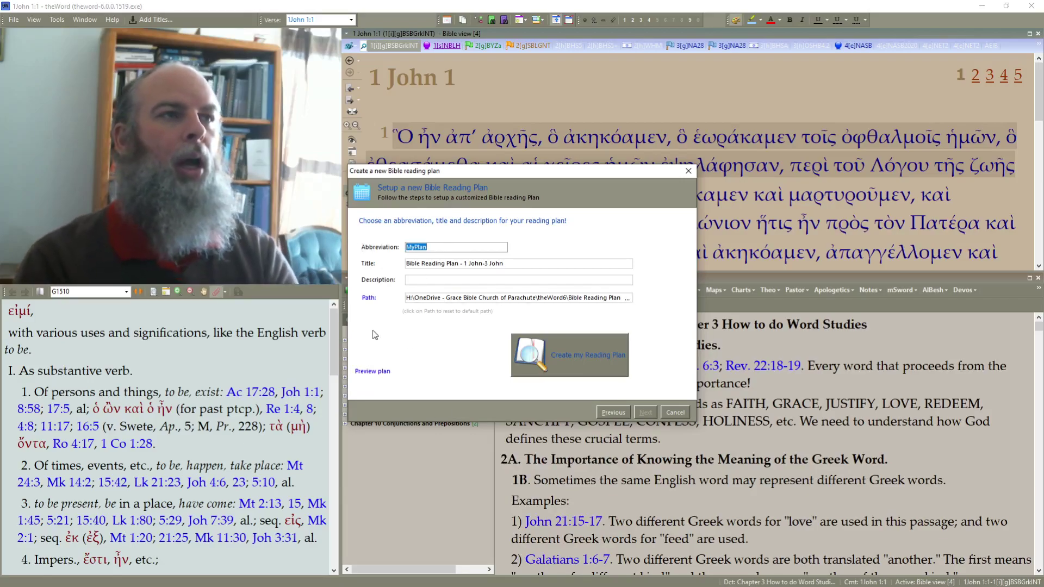
Enter the plan abbreviation Grk1-3Jn.
type("1")
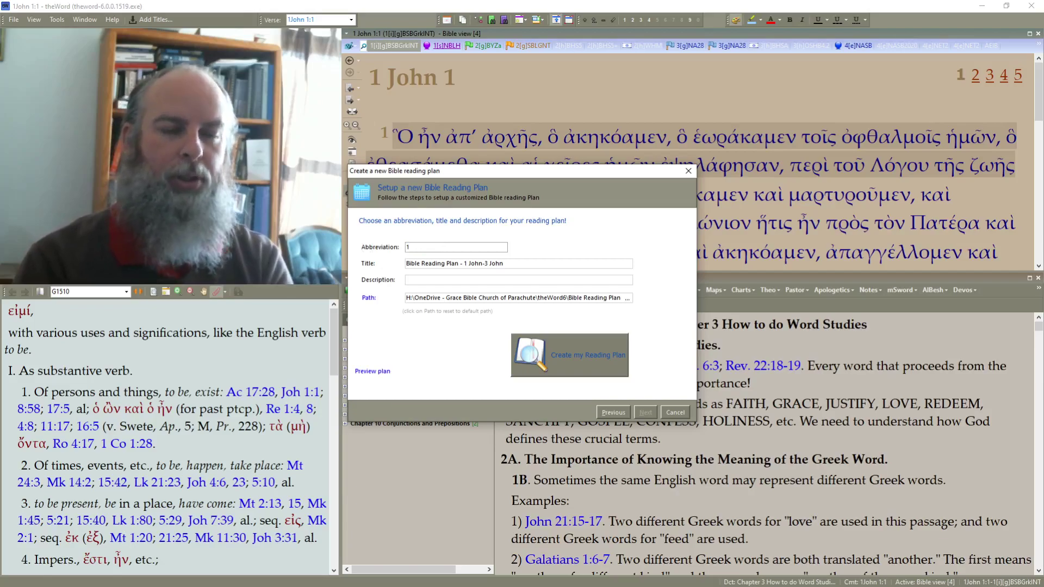
type("rk")
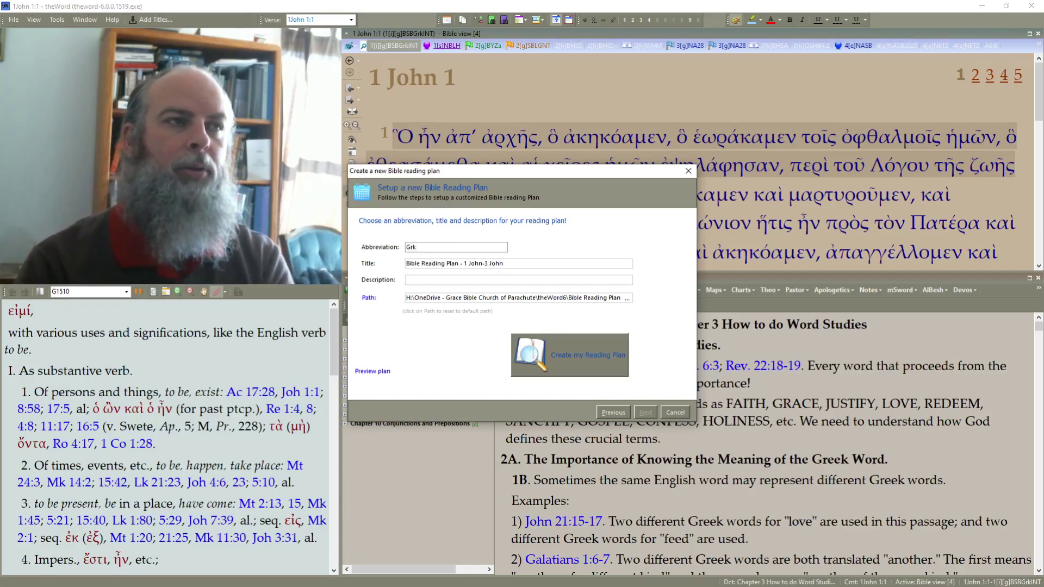
type("1Jhn")
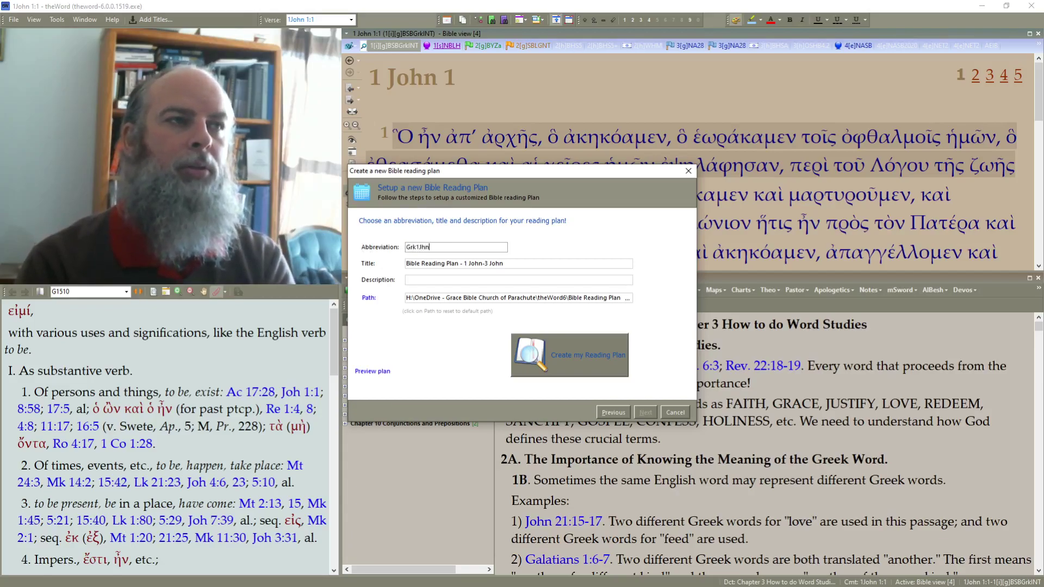
key("BackSpace")
key("BackSpace")
type("n")
key("BackSpace")
key("BackSpace")
type("-3Jn")
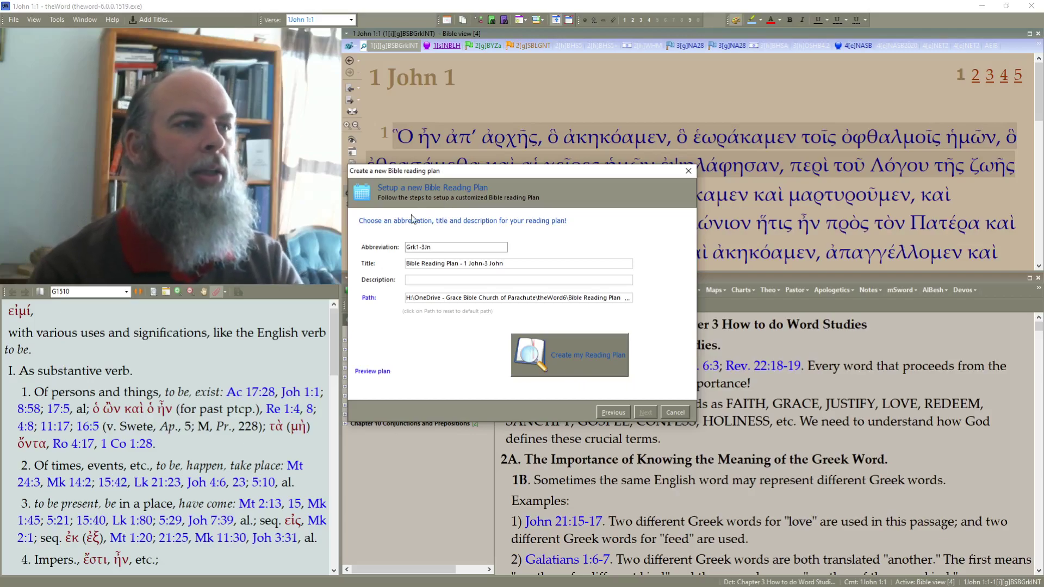
Type the plan description 'Reading through the Greek of 1-3 John'.
left_click(519, 280)
type("Reading th")
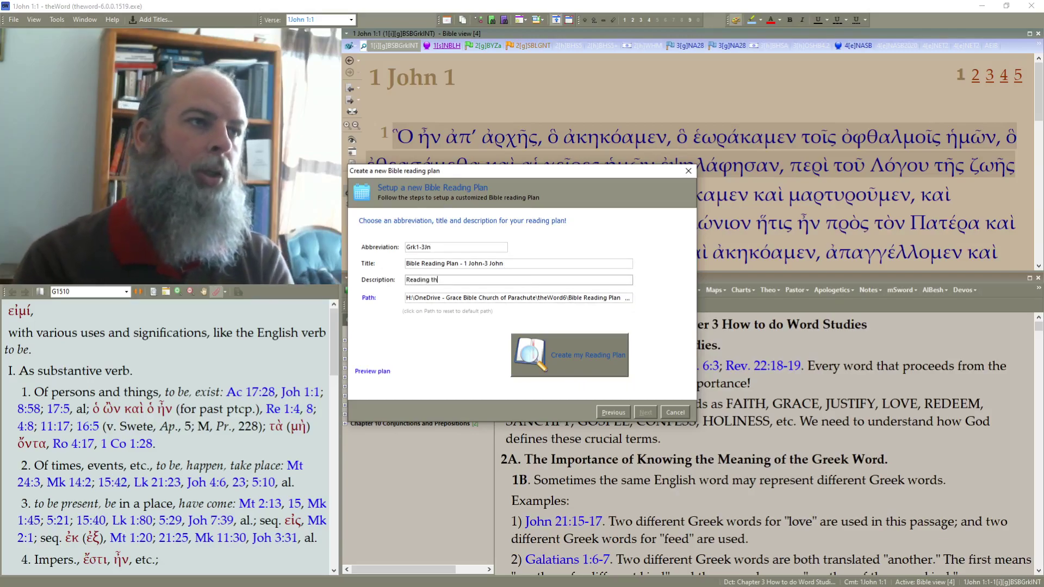
type("rough teh")
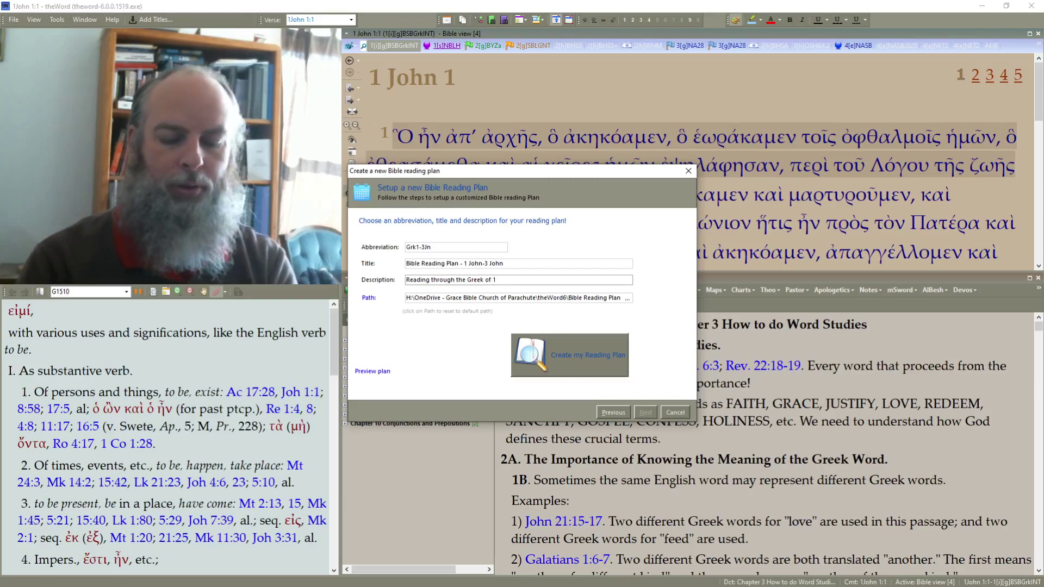
type("n")
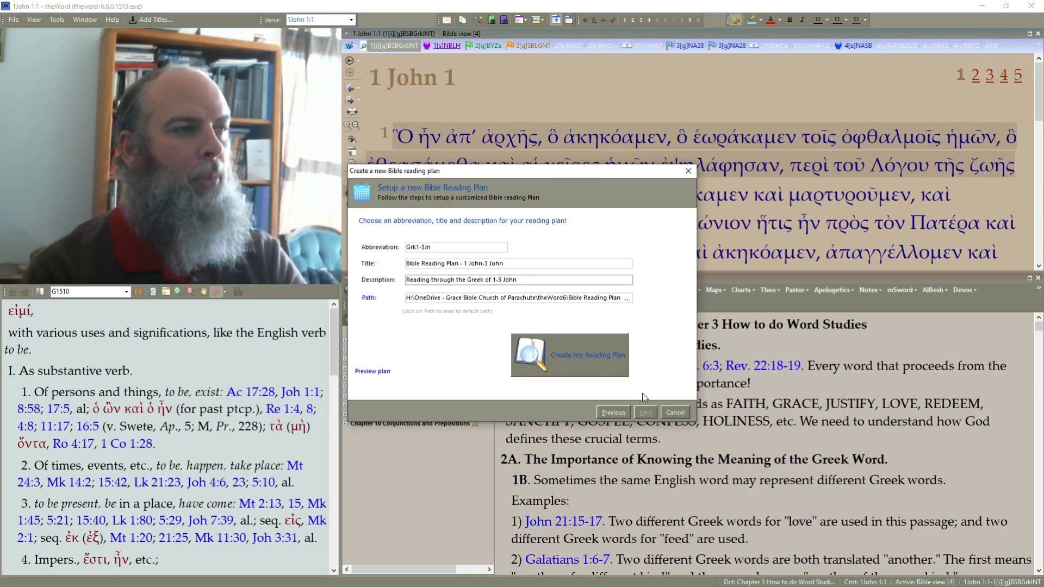
Create the Grk1-3Jn reading plan and display it in Calendar View.
left_click(582, 349)
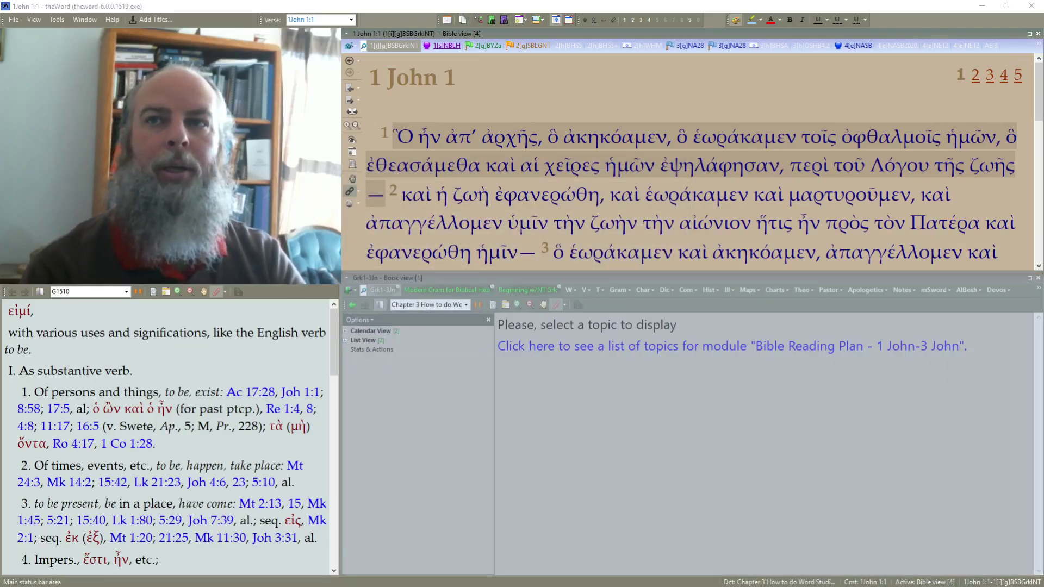
left_click(366, 332)
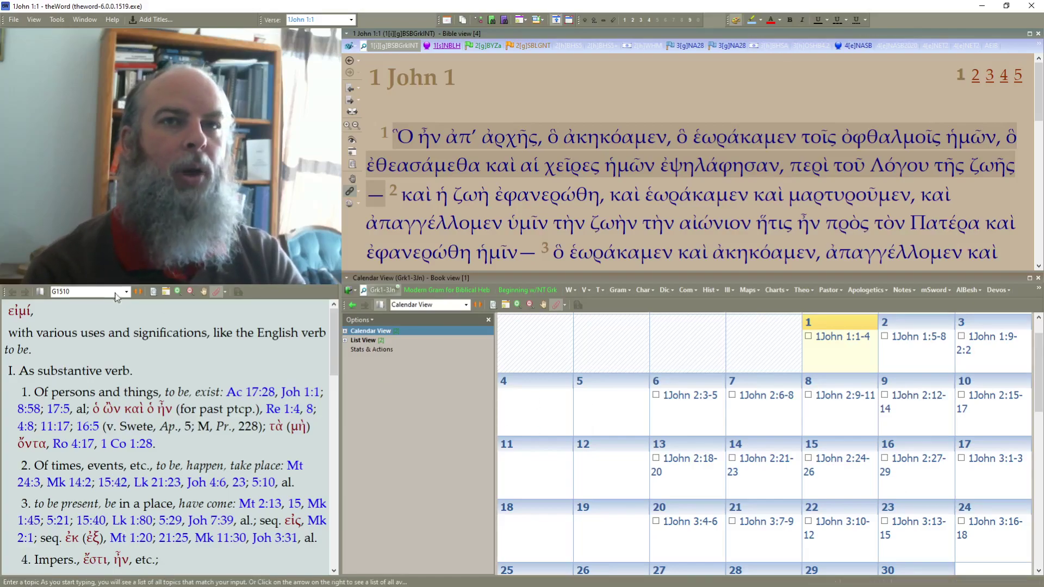
left_click(352, 291)
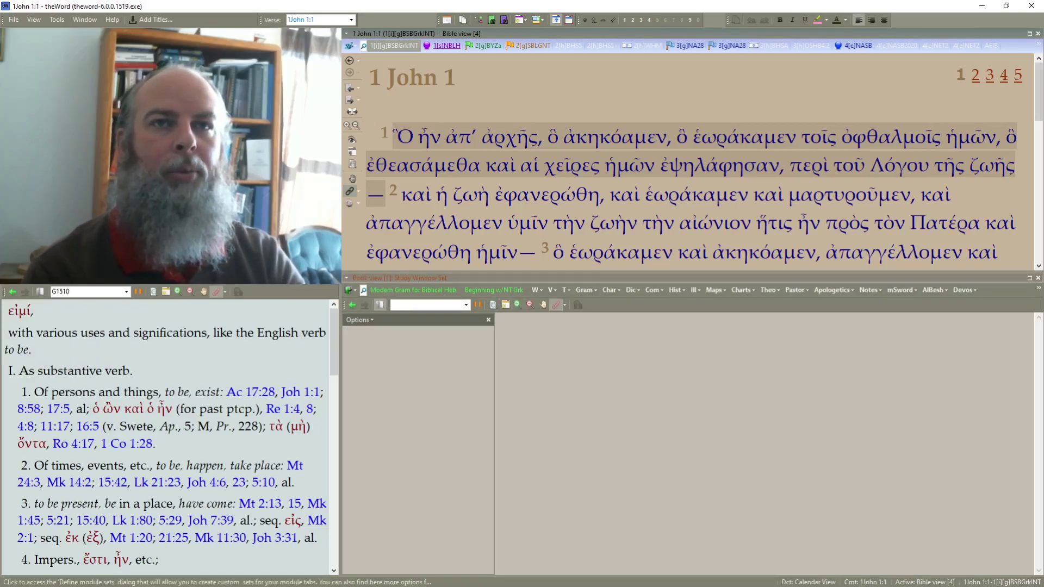
In the module set definitions, add Grk1-3Jn to the top of the Study Window Set's custom tree.
left_click(352, 304)
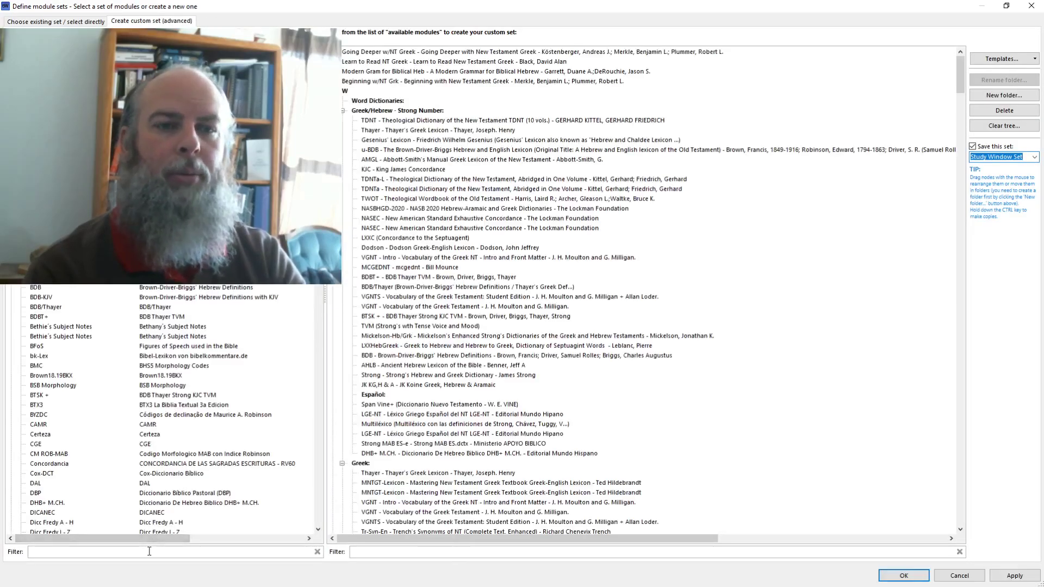
left_click(1007, 5)
left_click_drag(195, 5, 538, 167)
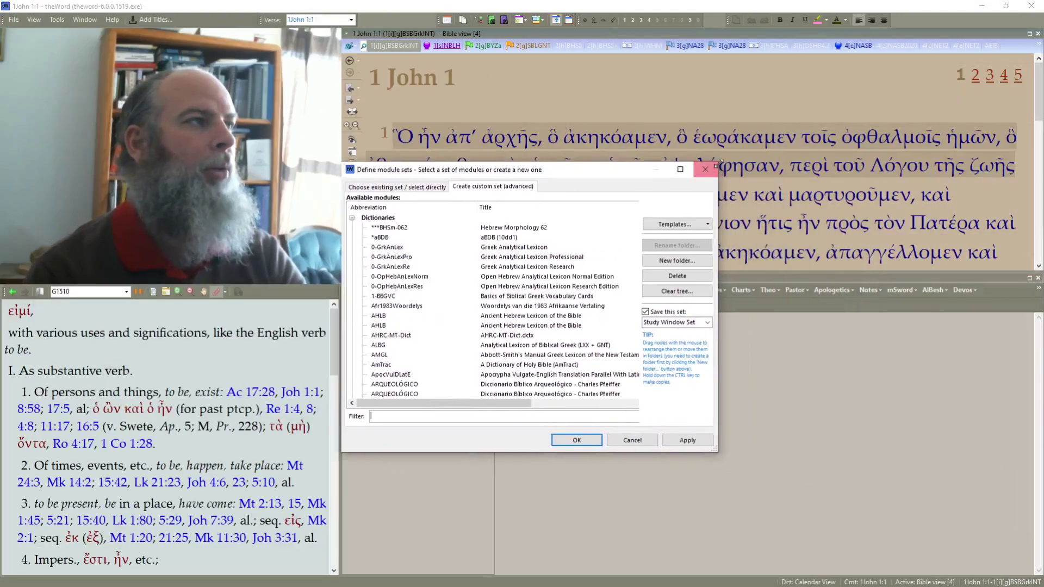
left_click_drag(718, 163, 1038, 28)
type("0")
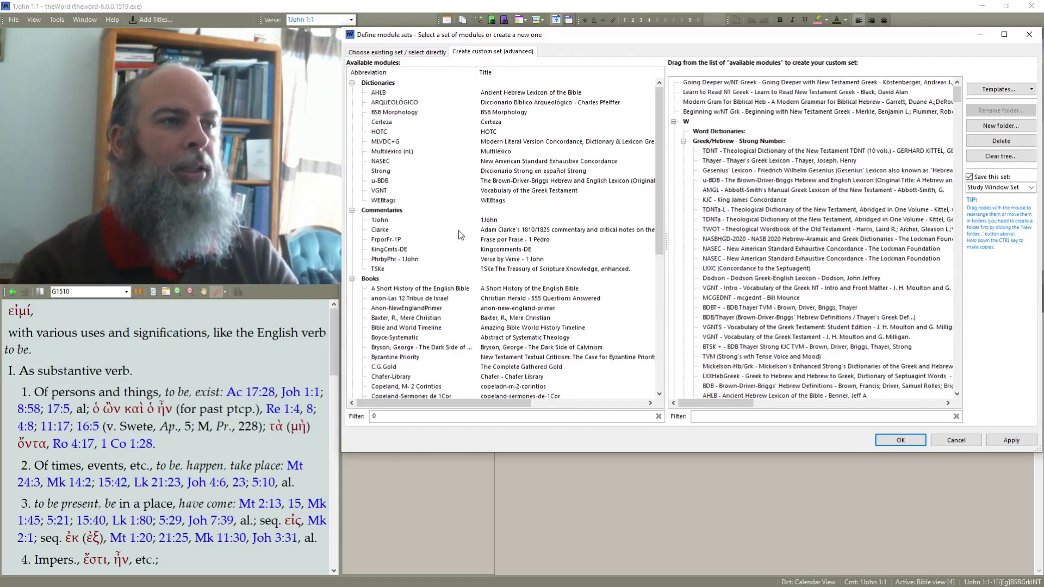
scroll(479, 233, "down", 6)
scroll(479, 232, "down", 3)
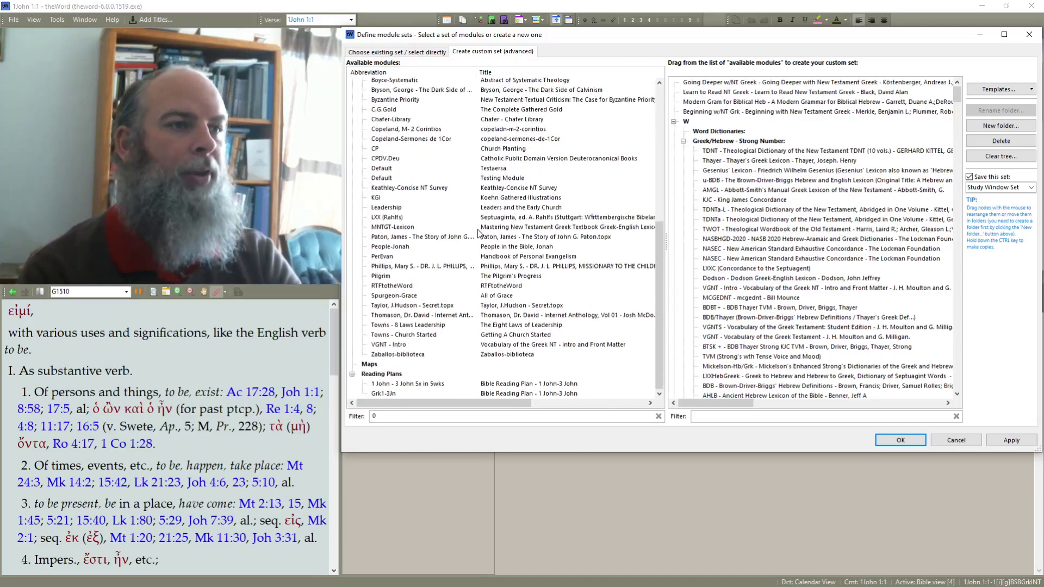
left_click(390, 396)
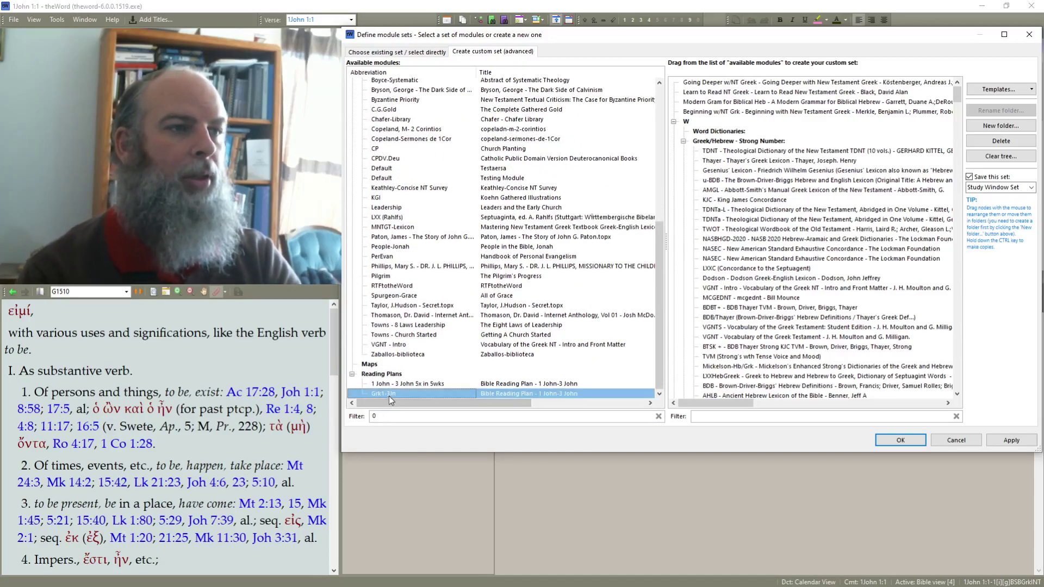
left_click_drag(389, 396, 676, 85)
Collapse every folder in the custom set tree, from W down to AlBesh.
left_click(674, 132)
left_click(674, 142)
left_click(674, 151)
left_click(674, 160)
left_click(674, 173)
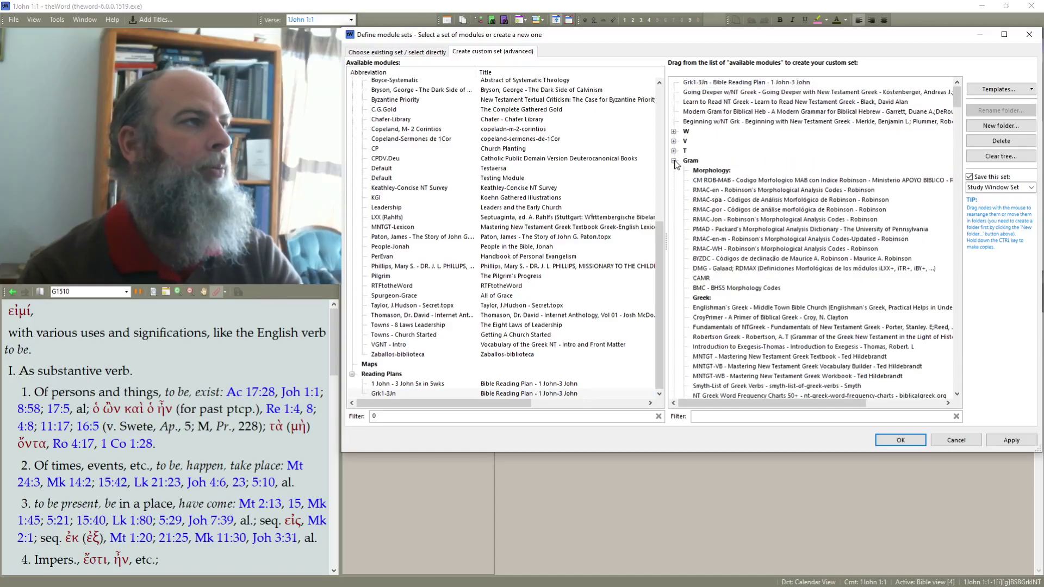
left_click(674, 170)
left_click(674, 180)
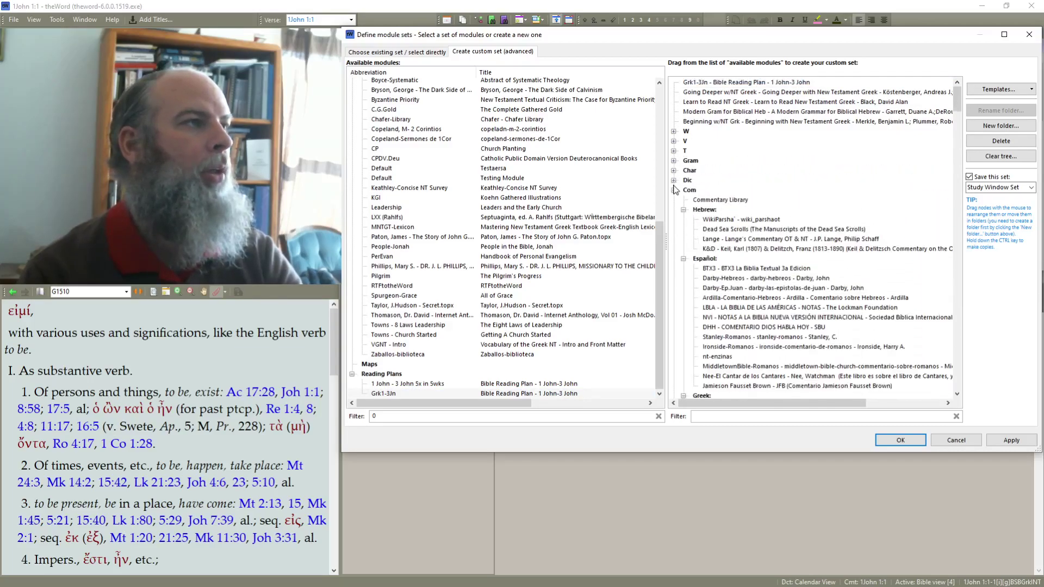
left_click(673, 190)
left_click(674, 200)
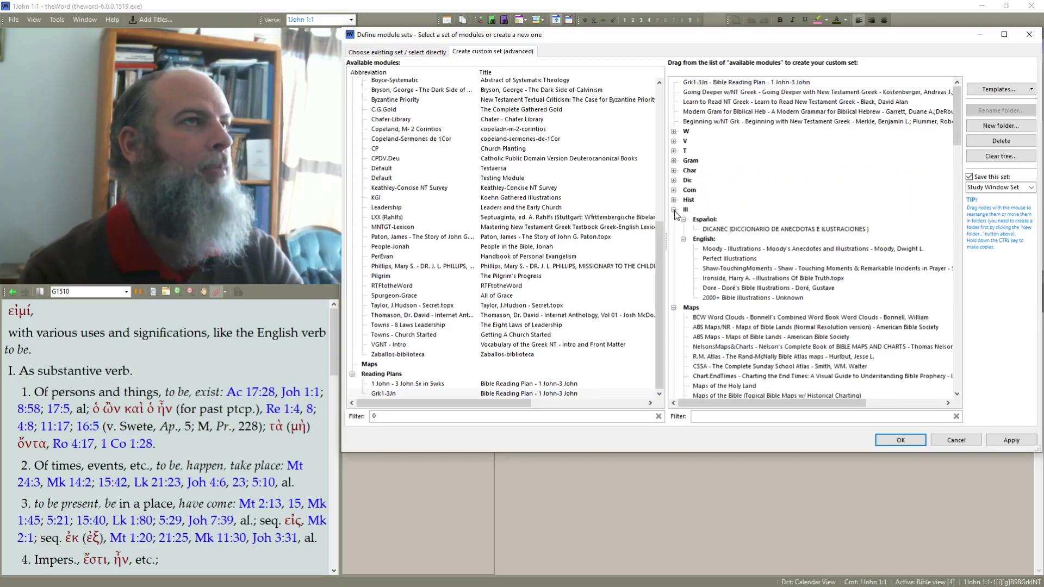
left_click(674, 209)
left_click(674, 219)
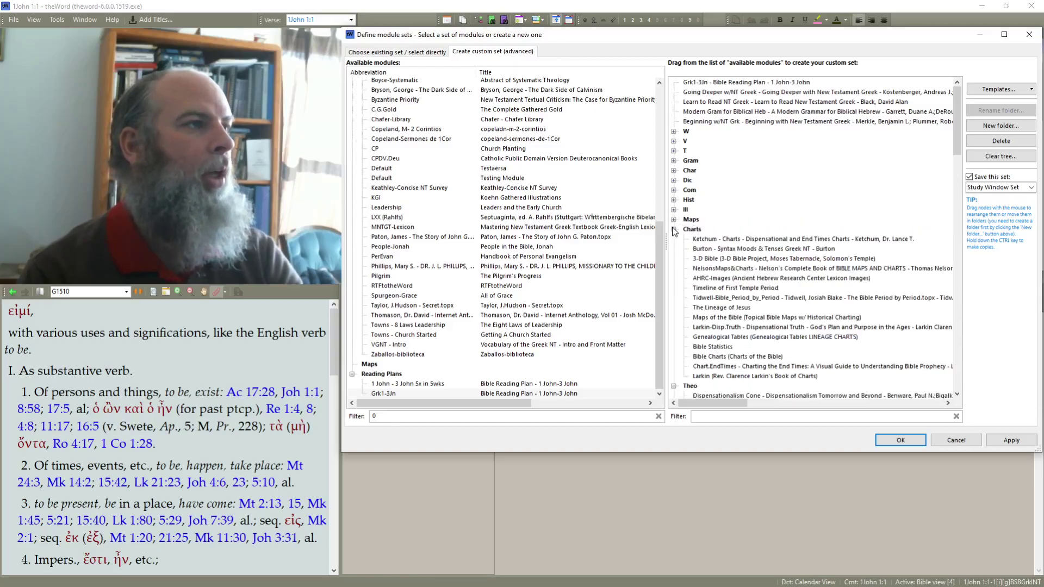
left_click(674, 229)
left_click(674, 239)
left_click(673, 249)
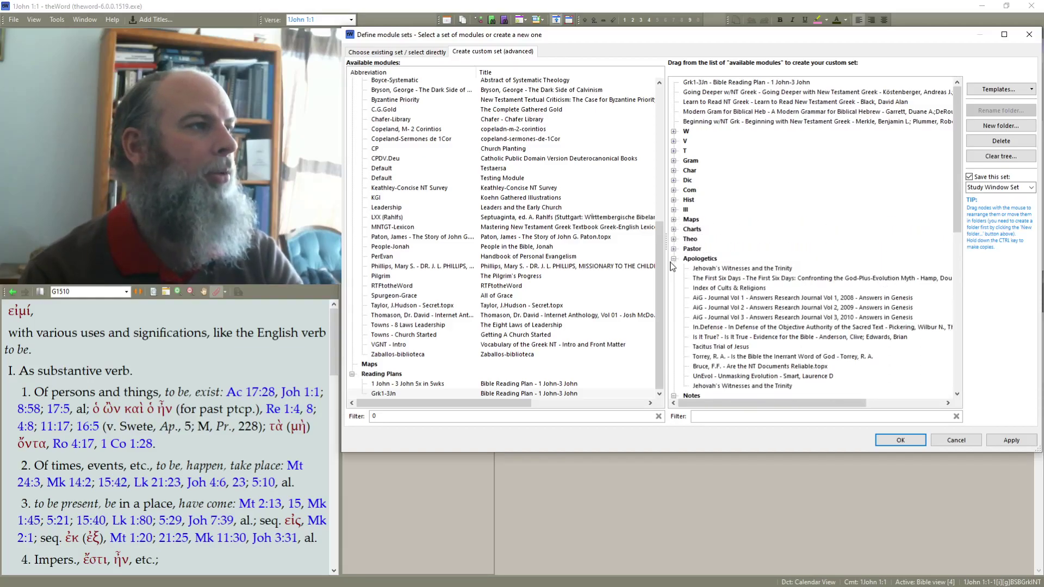
left_click(674, 259)
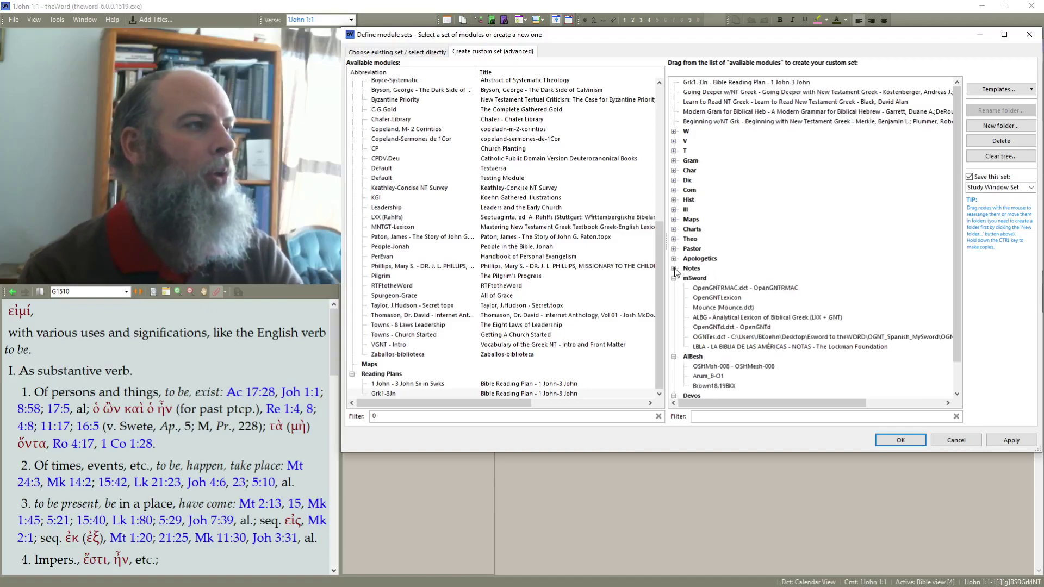
left_click(674, 277)
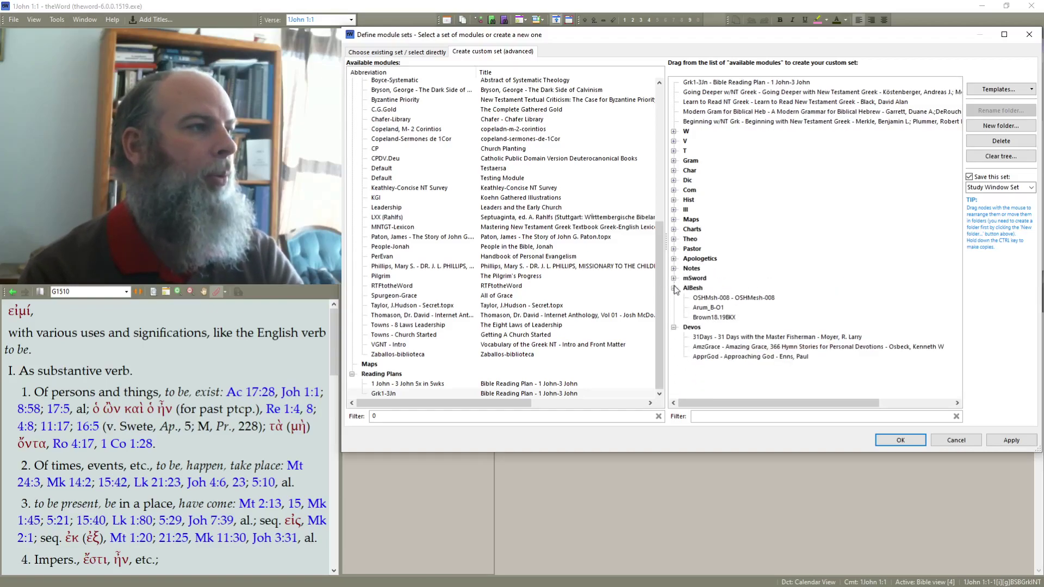
left_click(674, 288)
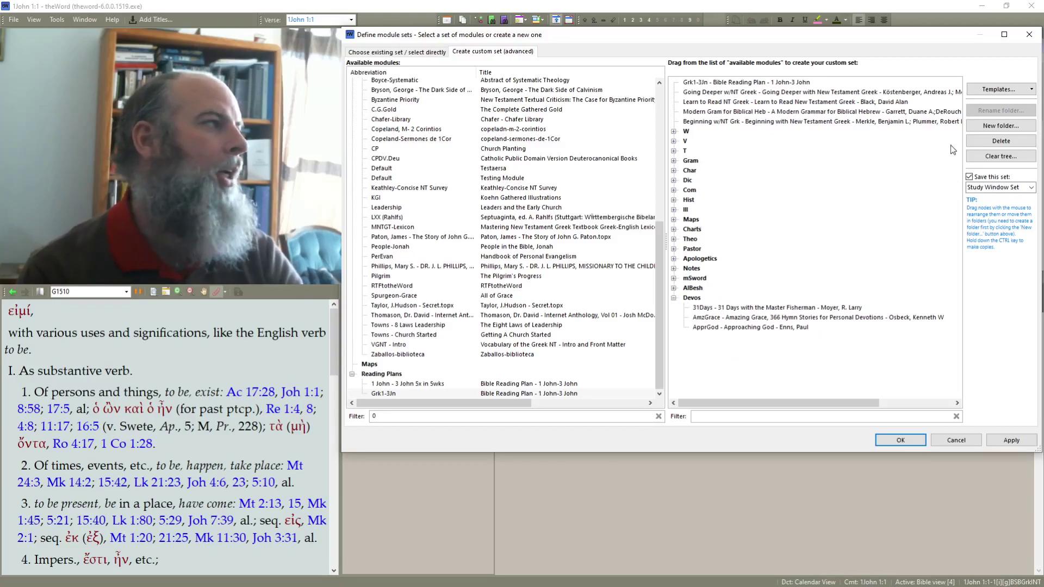
Create a new folder named Reading and place it below Devos.
left_click(1004, 129)
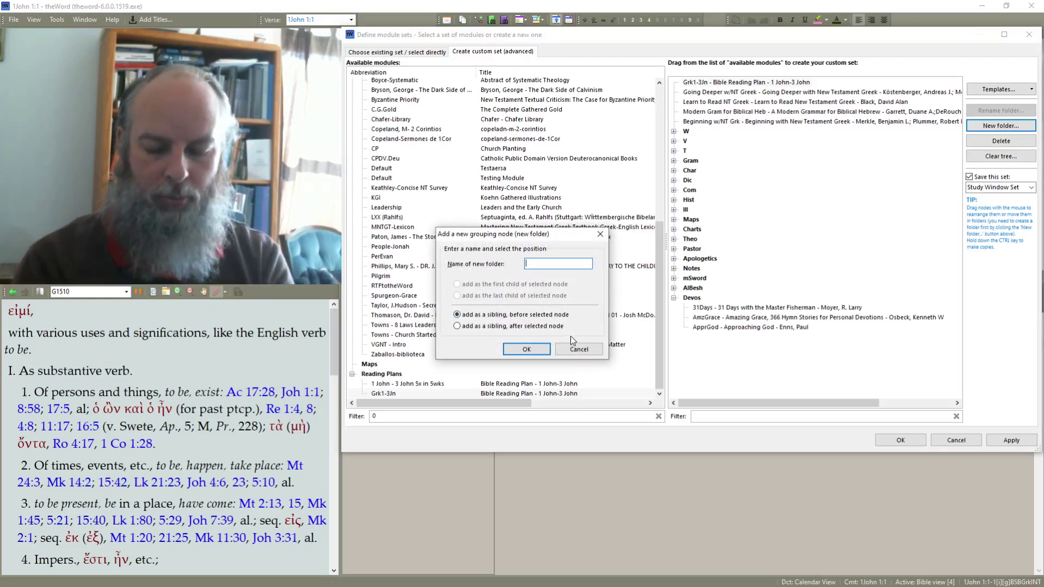
type("Read")
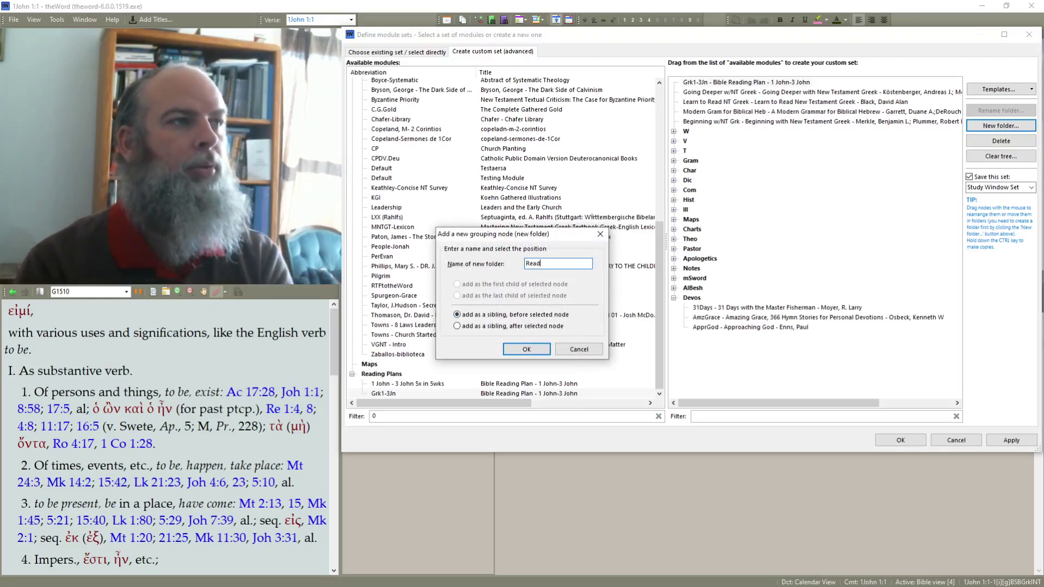
type("ing")
key("Return")
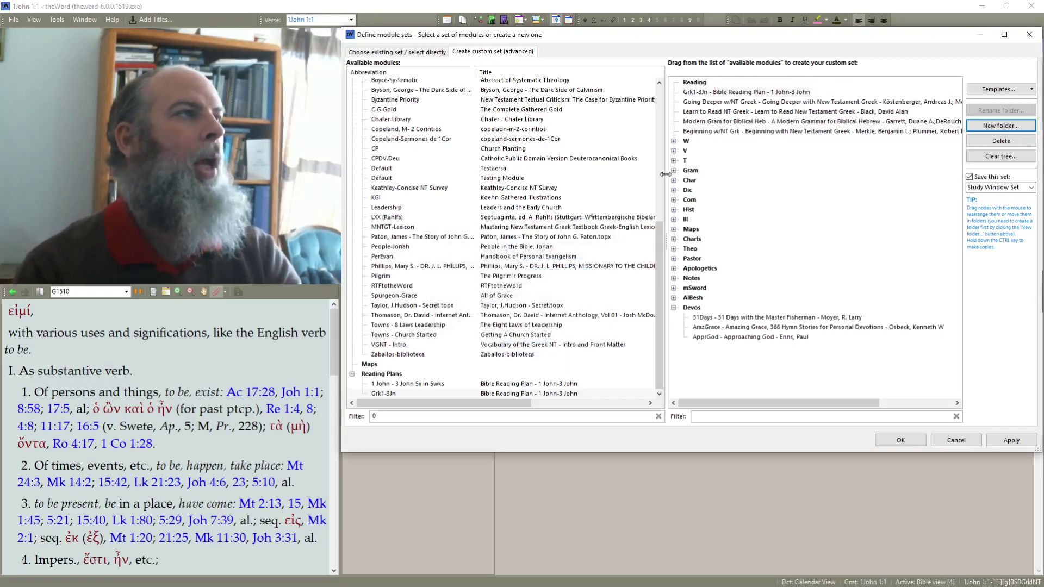
left_click_drag(709, 85, 677, 312)
left_click(675, 298)
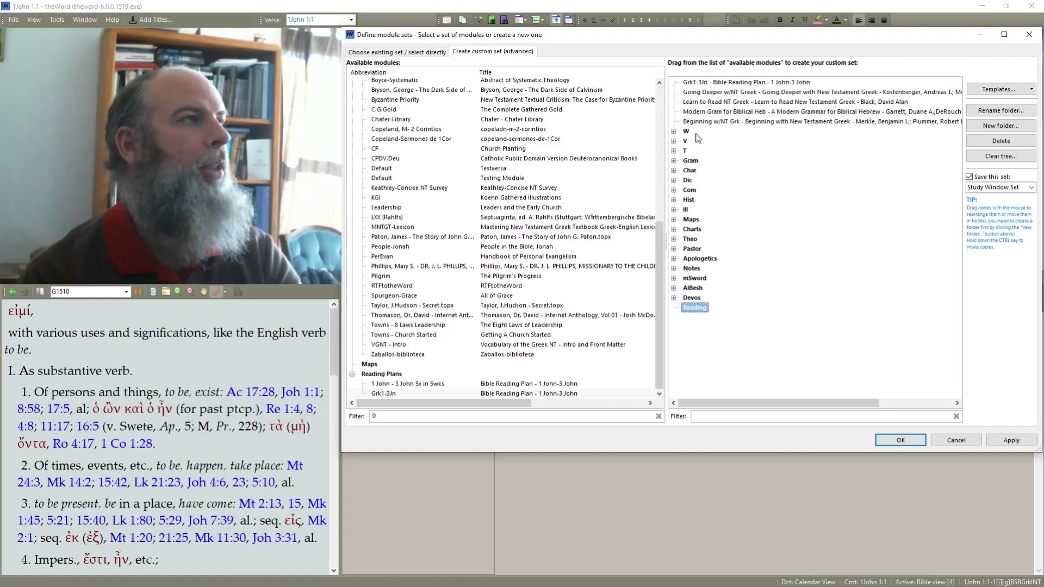
Move Grk1-3Jn into the Reading folder and save, overwriting the Study Window Set.
left_click(714, 83)
left_click_drag(709, 85, 696, 308)
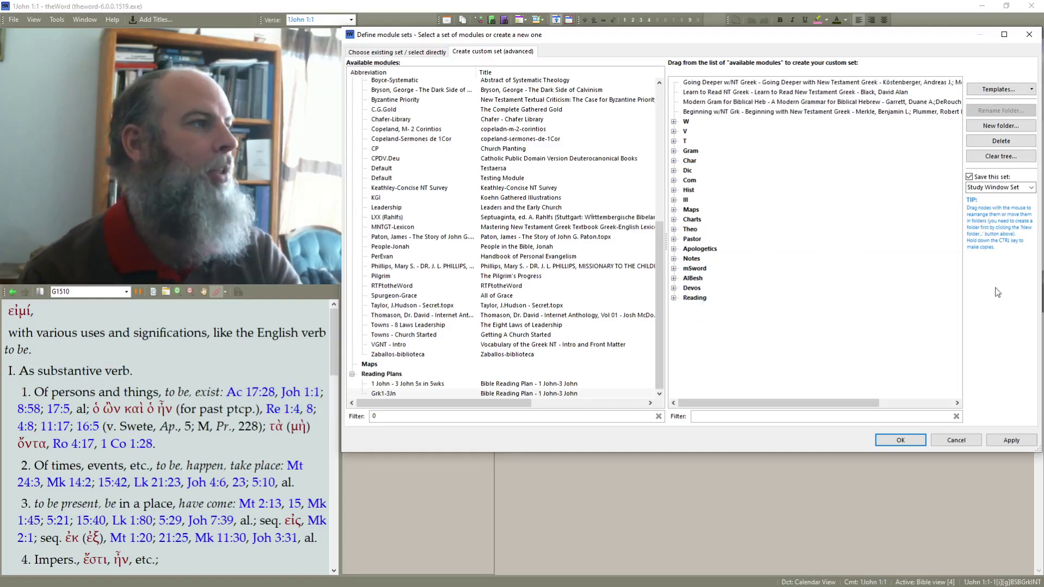
left_click(1011, 440)
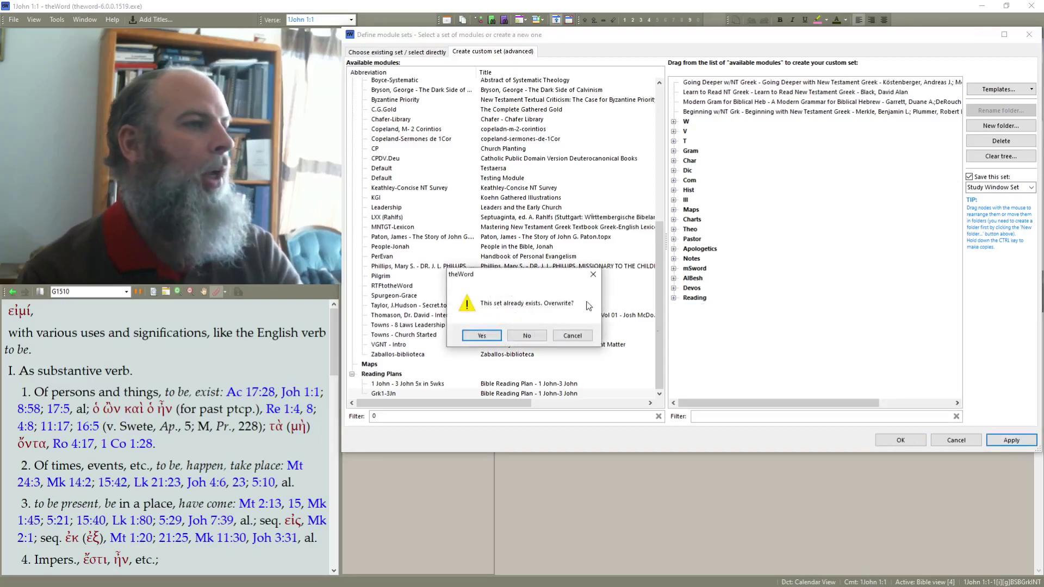
left_click(469, 335)
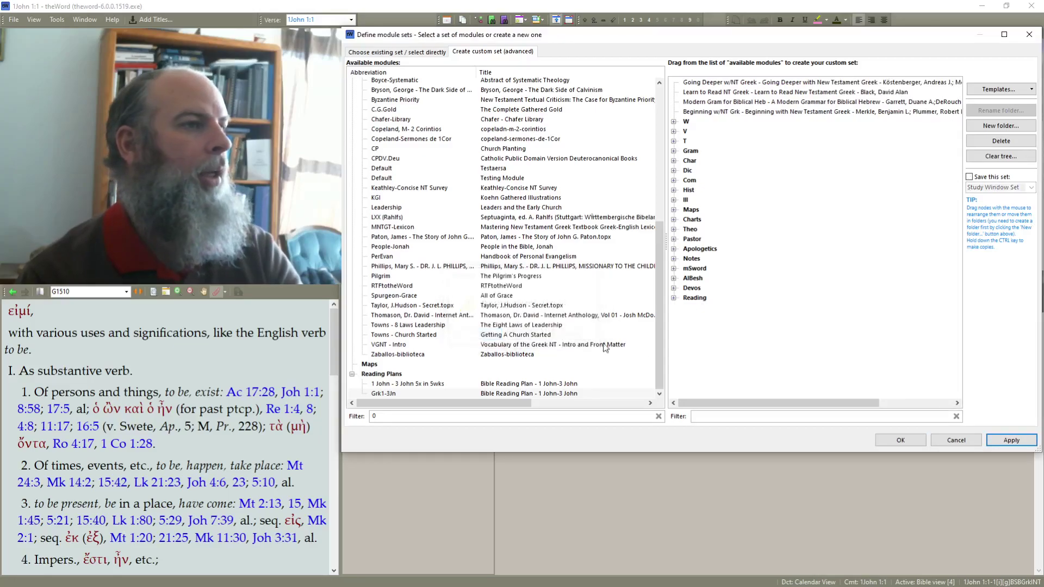
Close the module set definitions, load another saved window layout, and glance at a Skype conversation.
left_click(891, 436)
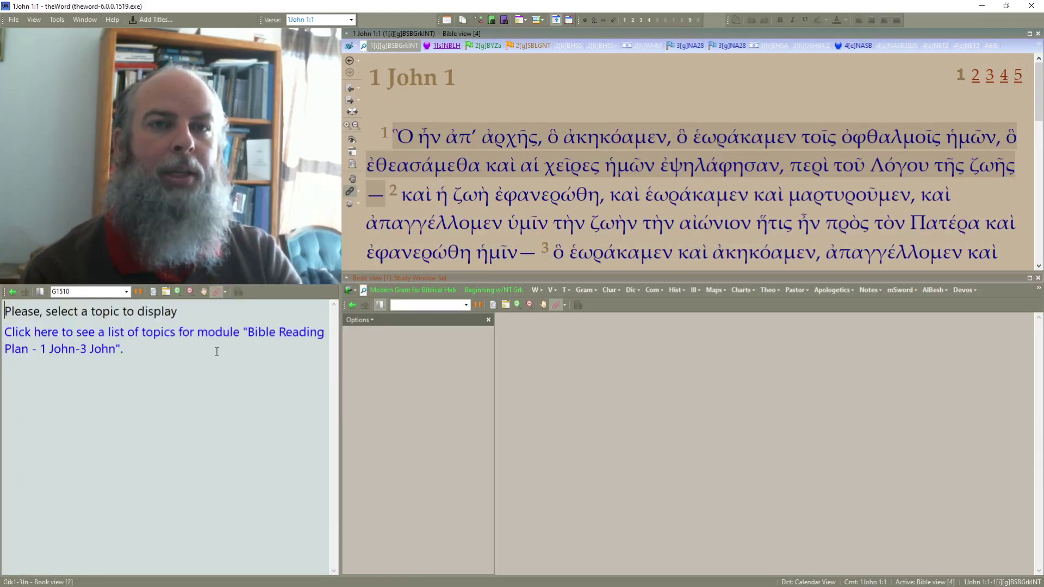
left_click(40, 292)
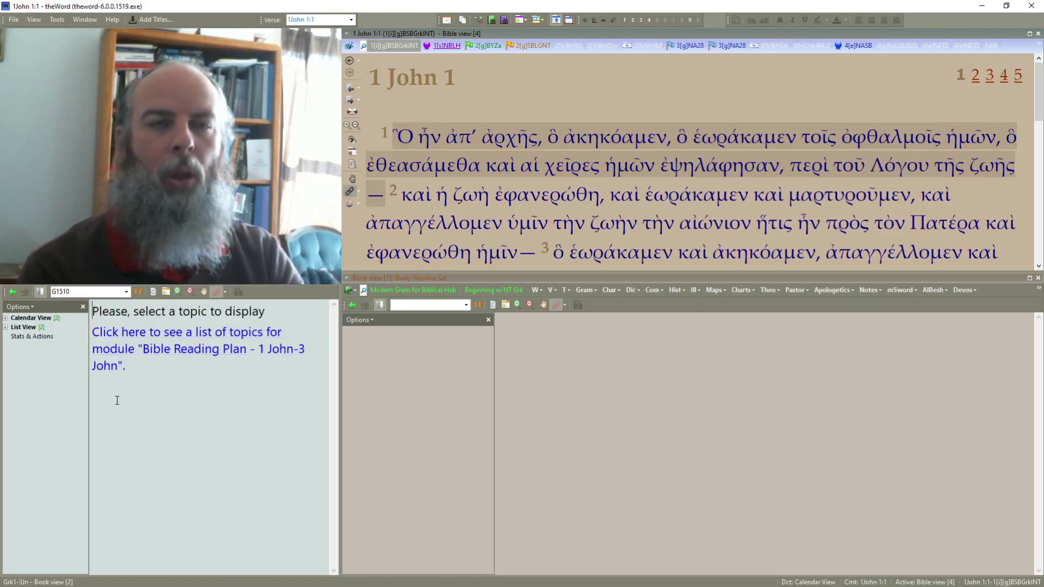
left_click(34, 20)
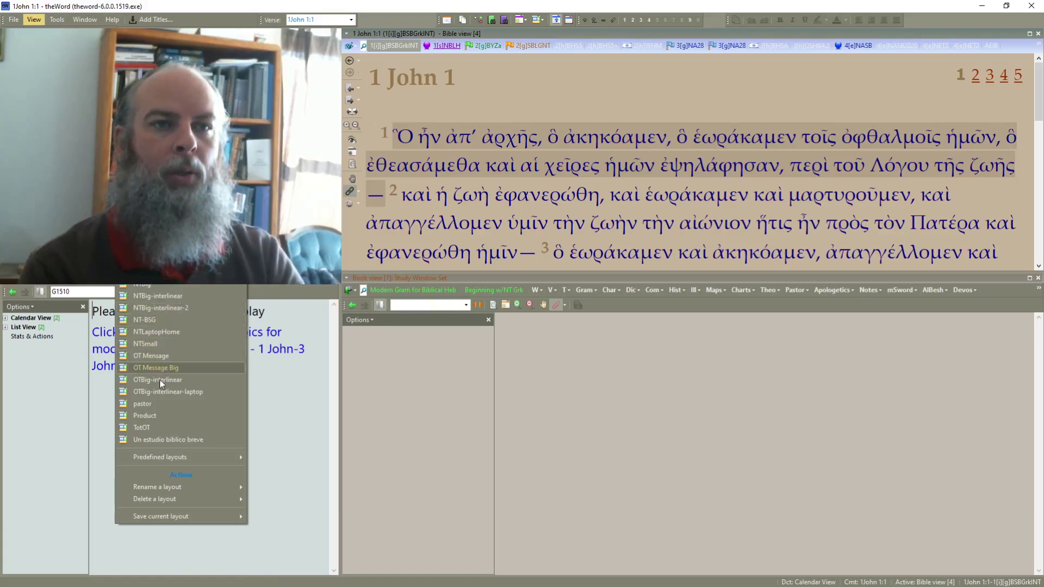
left_click(112, 298)
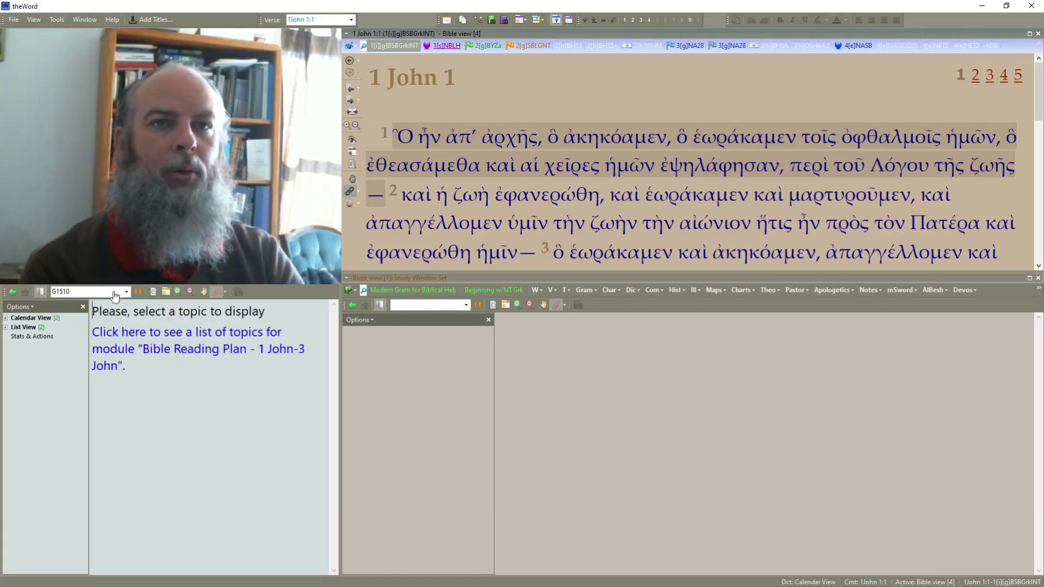
key("alt+Tab")
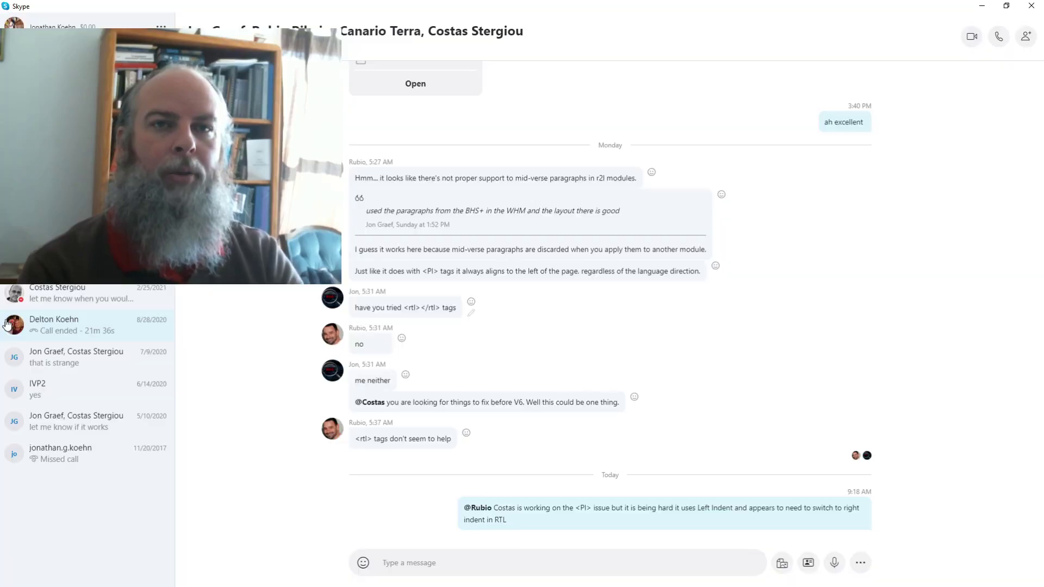
left_click(7, 325)
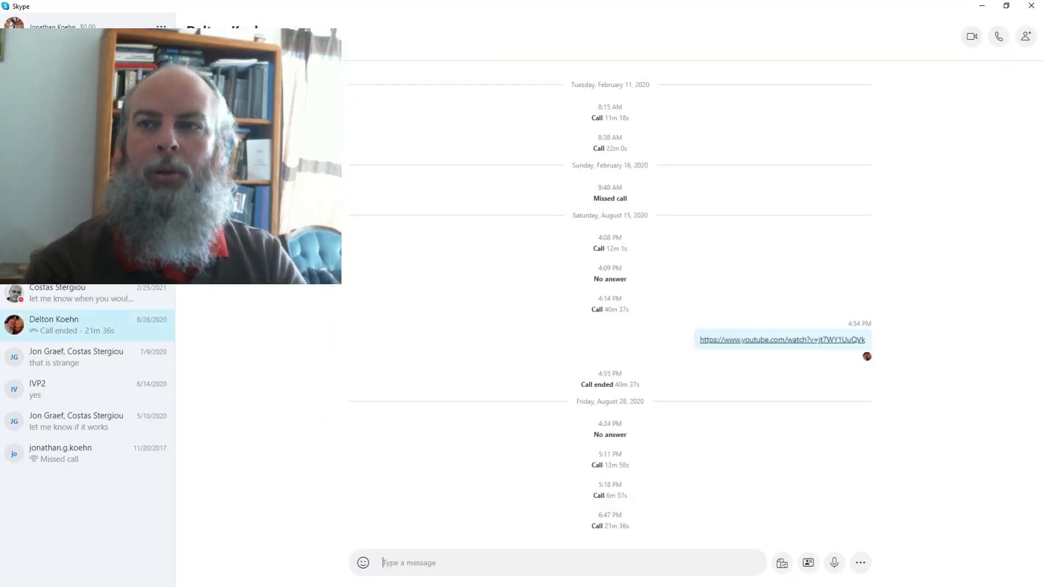
Return to theWord, switch the Grk1-3Jn plan to List View, and open the 1John 1:1-4 link.
key("alt+Tab")
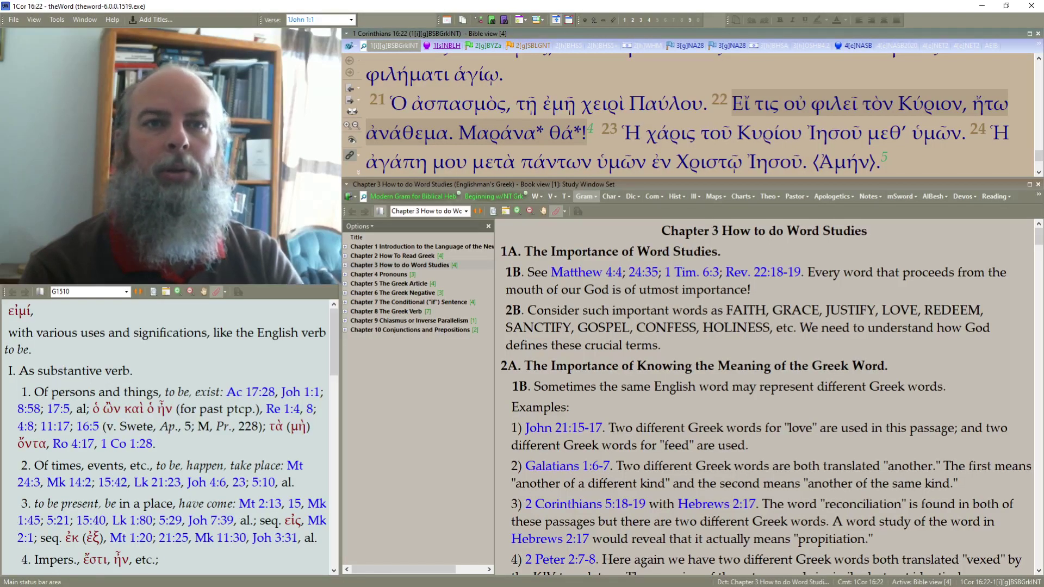
left_click(227, 285)
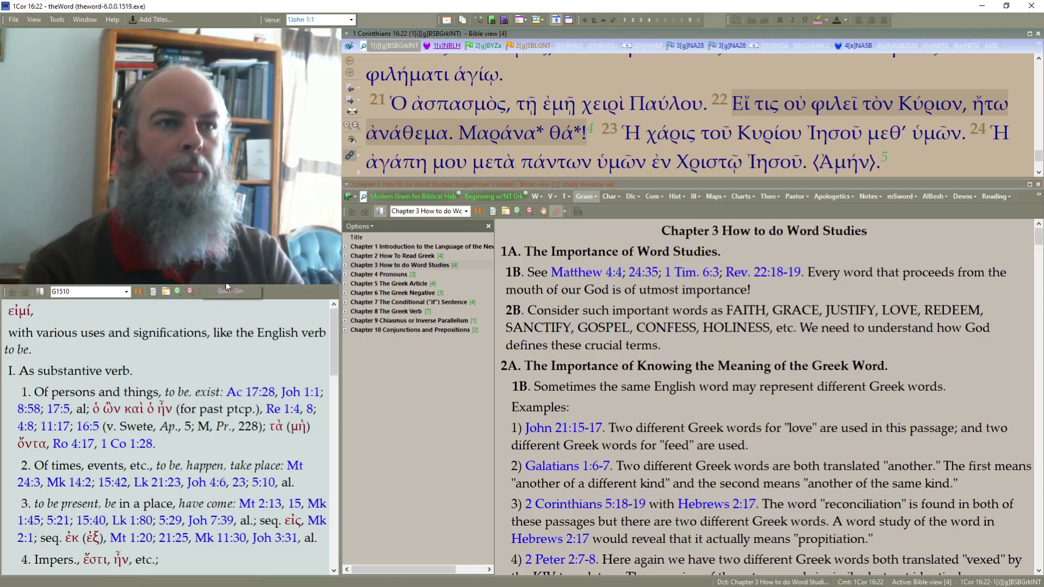
left_click(38, 332)
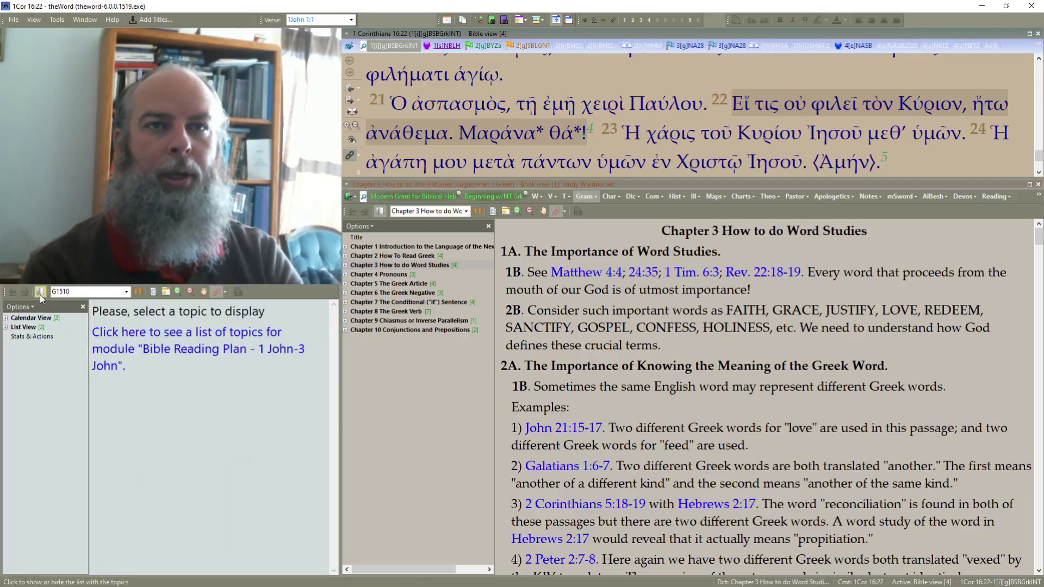
left_click(32, 318)
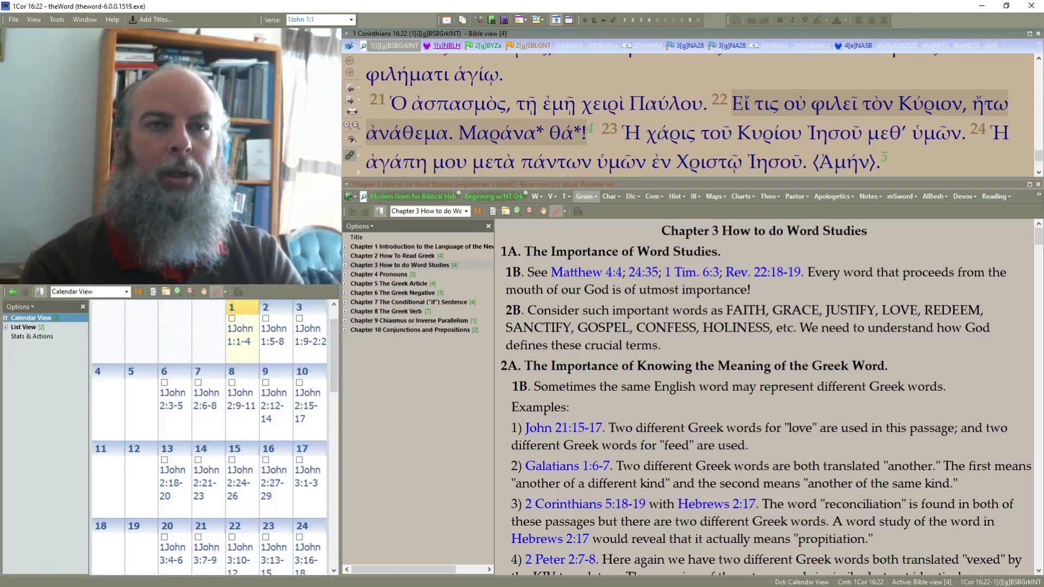
left_click(27, 327)
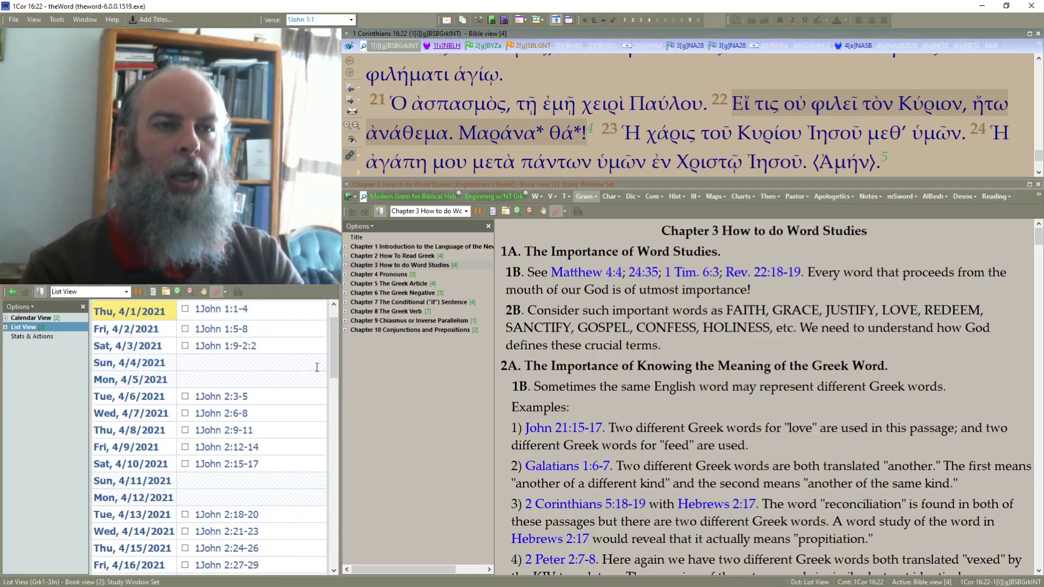
left_click_drag(334, 347, 333, 325)
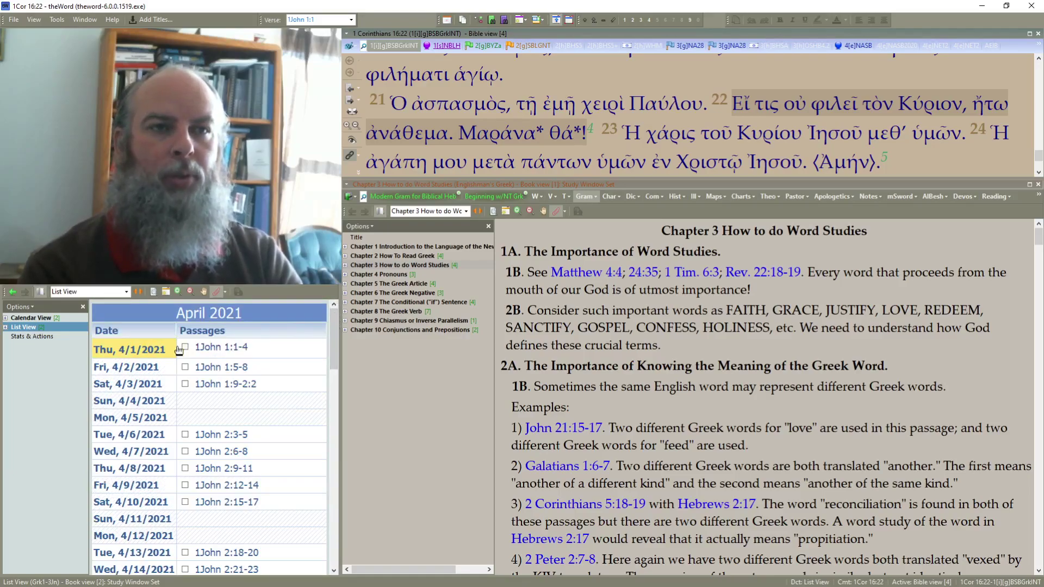
left_click(217, 348)
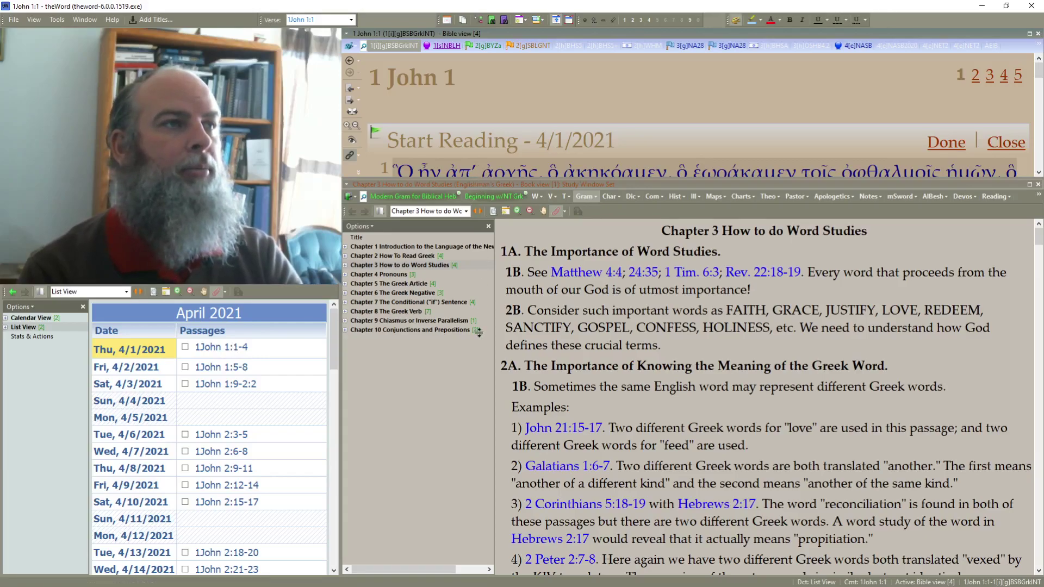
Enlarge the Bible view until the Stop Reading – 4/1/2021 marker after 1 John 1:4 shows.
left_click_drag(485, 422, 484, 425)
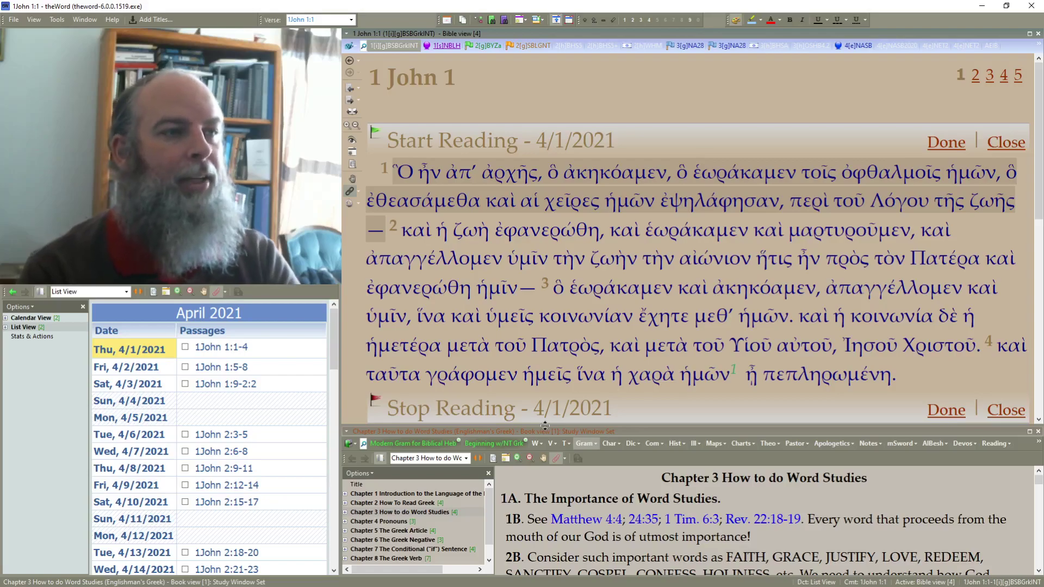
Enlarge the Greek study book pane and open Chapter 2, How To Read Greek.
left_click_drag(567, 319, 566, 320)
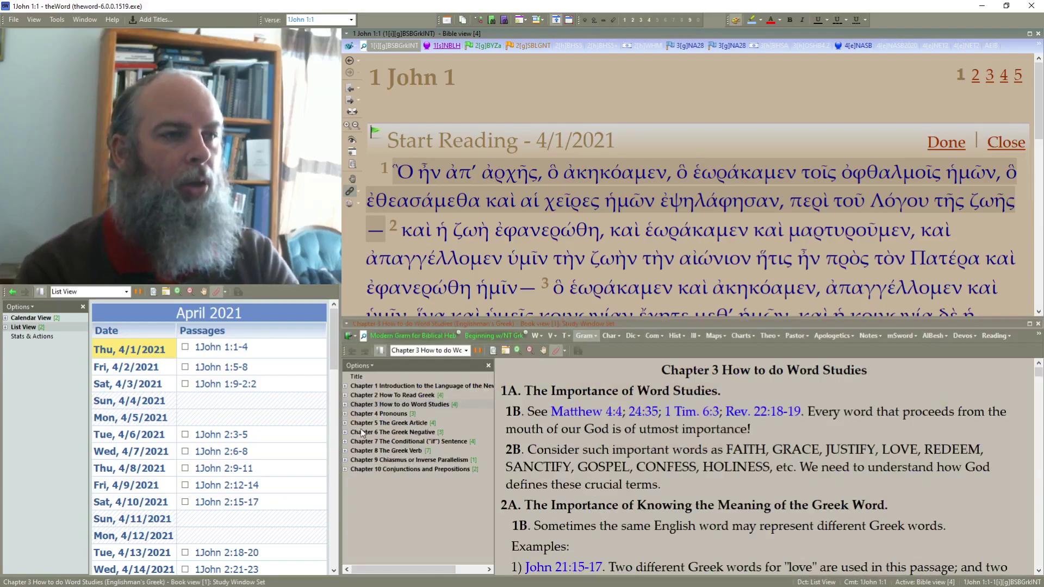
left_click(392, 394)
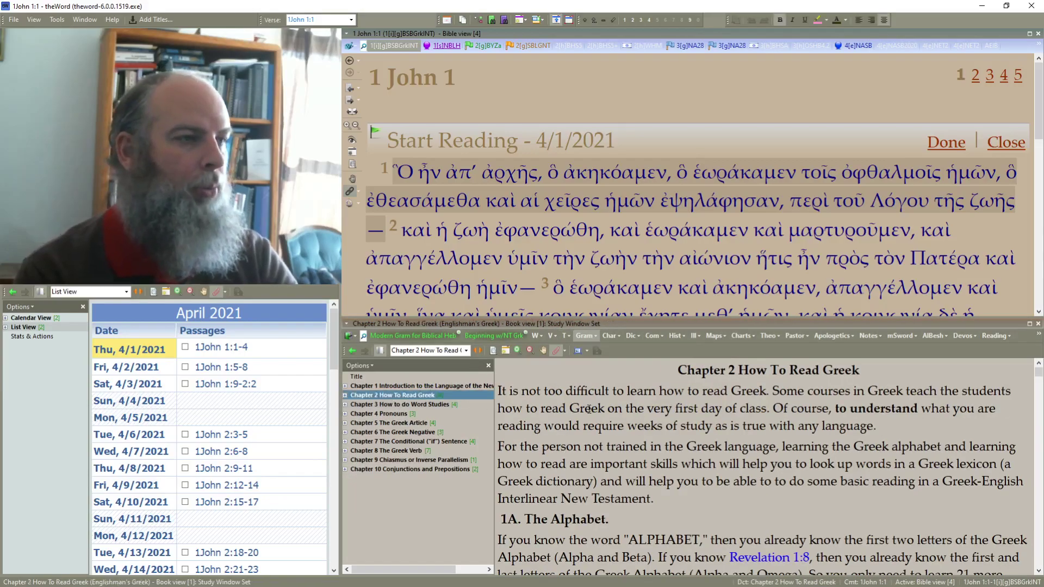
scroll(590, 409, "down", 5)
scroll(934, 458, "down", 2)
scroll(870, 455, "up", 3)
scroll(813, 449, "up", 2)
Scroll through Chapter 2's Greek alphabet and pronunciation table.
scroll(810, 451, "down", 5)
scroll(810, 451, "down", 6)
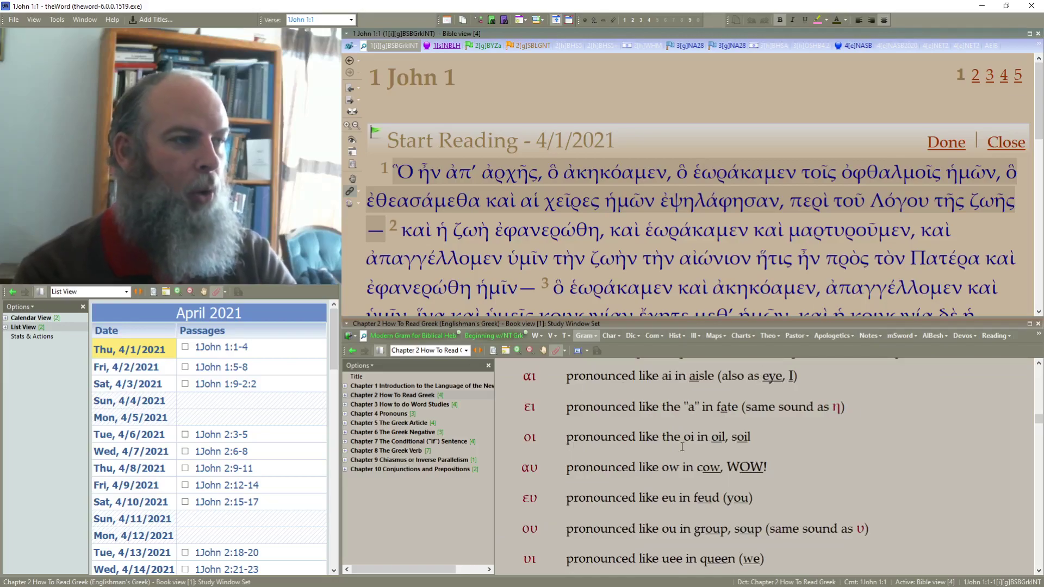
scroll(701, 460, "down", 2)
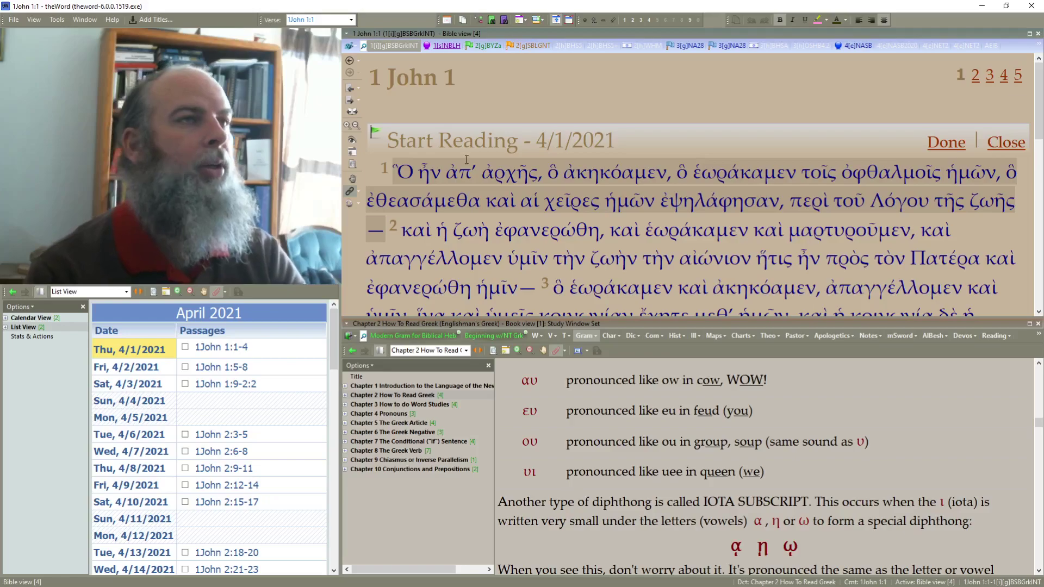
scroll(743, 483, "down", 2)
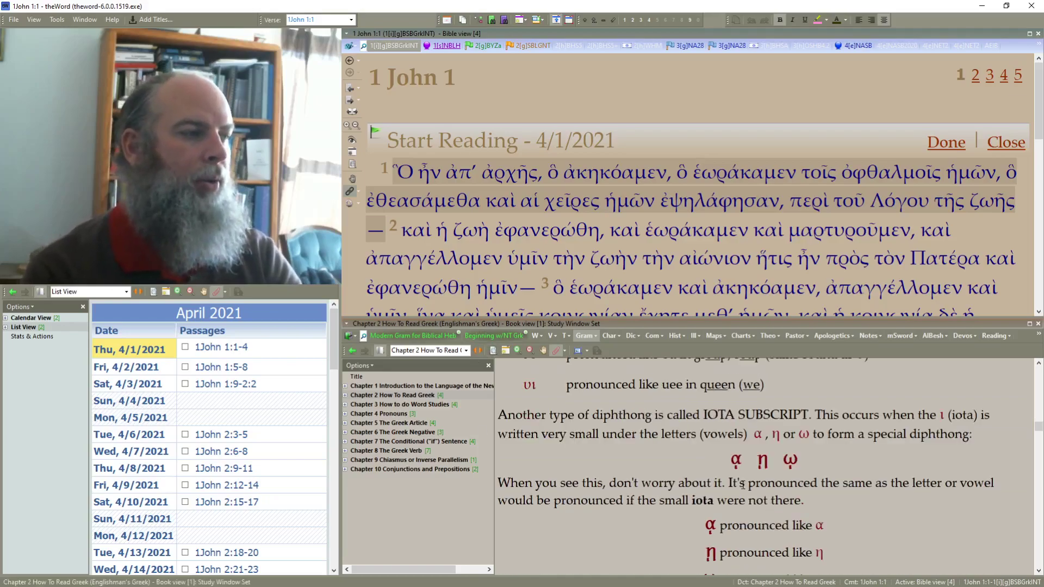
scroll(588, 459, "up", 8)
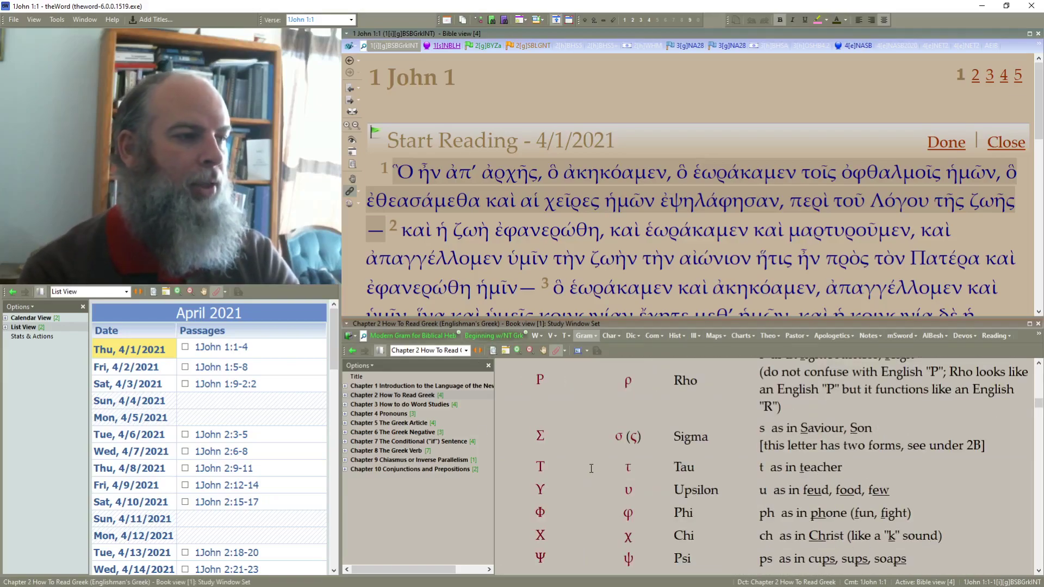
scroll(591, 469, "down", 2)
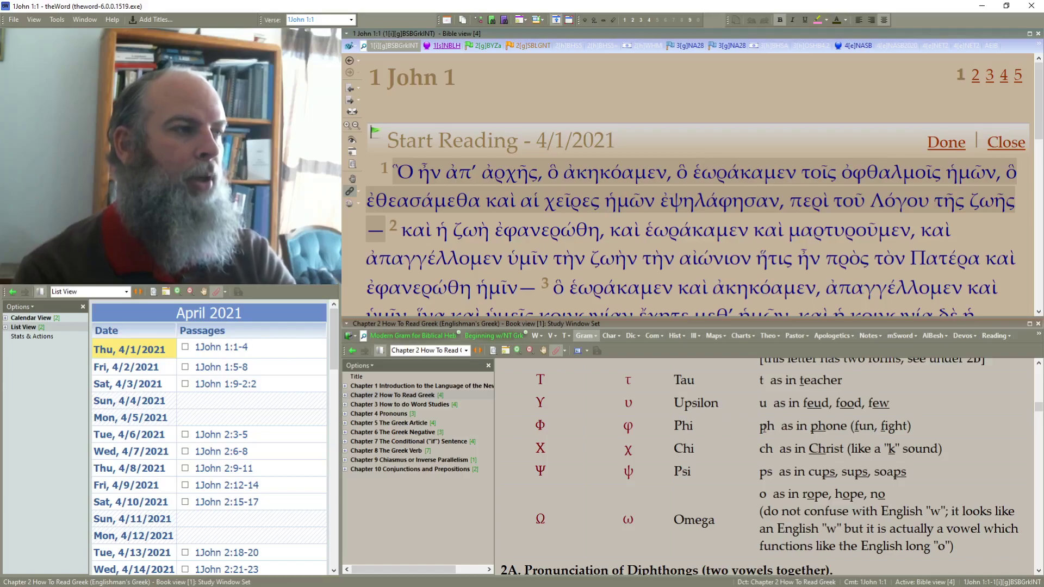
scroll(714, 452, "up", 6)
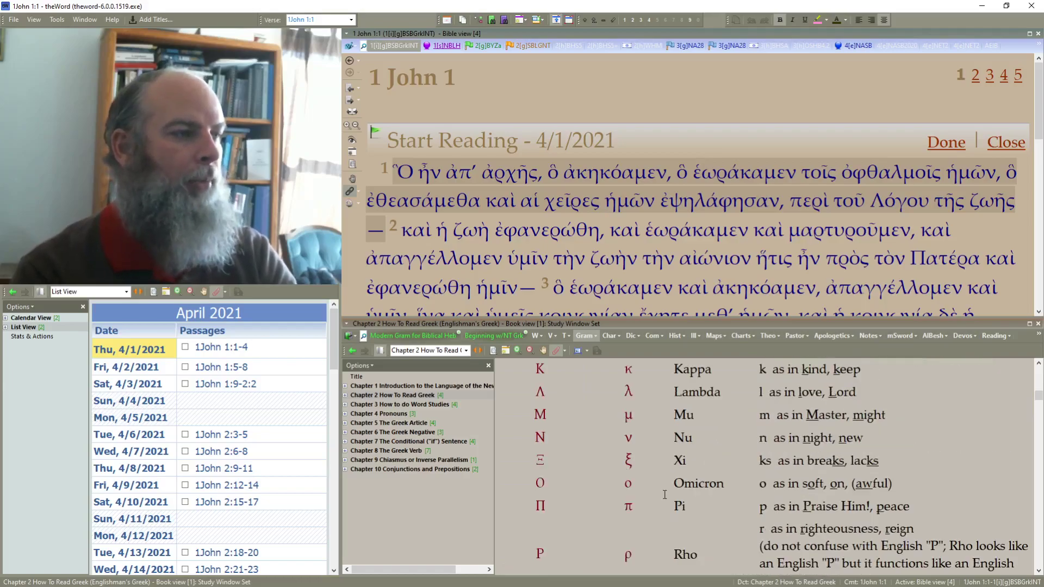
scroll(772, 476, "up", 5)
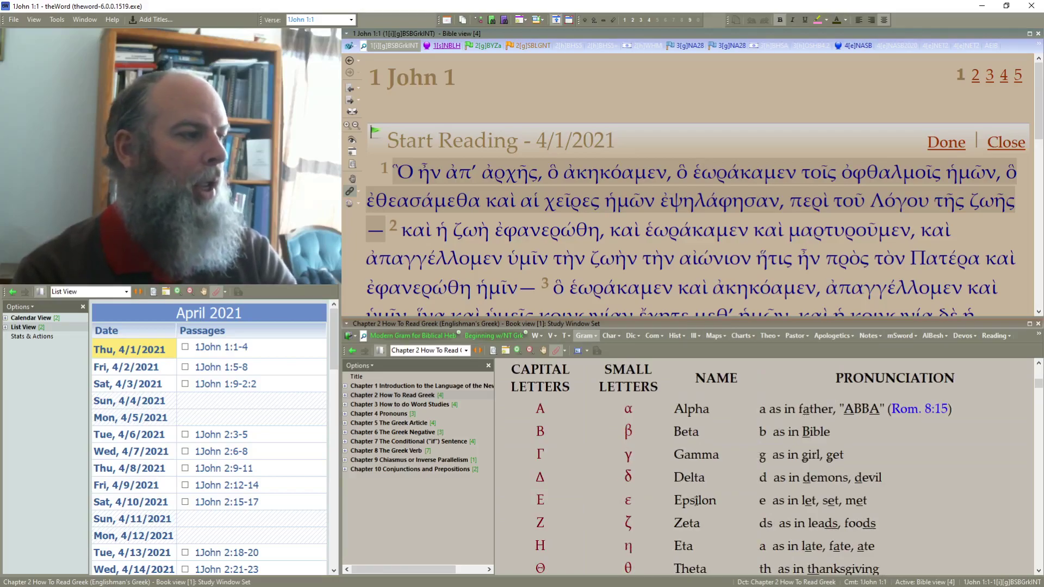
scroll(778, 500, "down", 4)
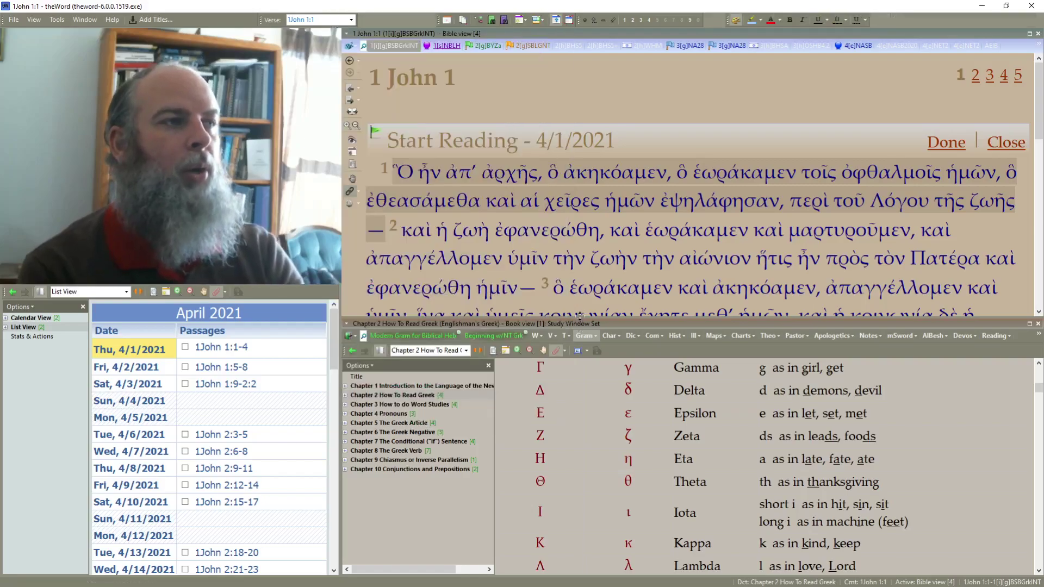
Enlarge the Bible text and show the Strong's lexicon popup for ἀπαγγέλλομεν in 1 John 1:2.
left_click_drag(580, 325, 582, 348)
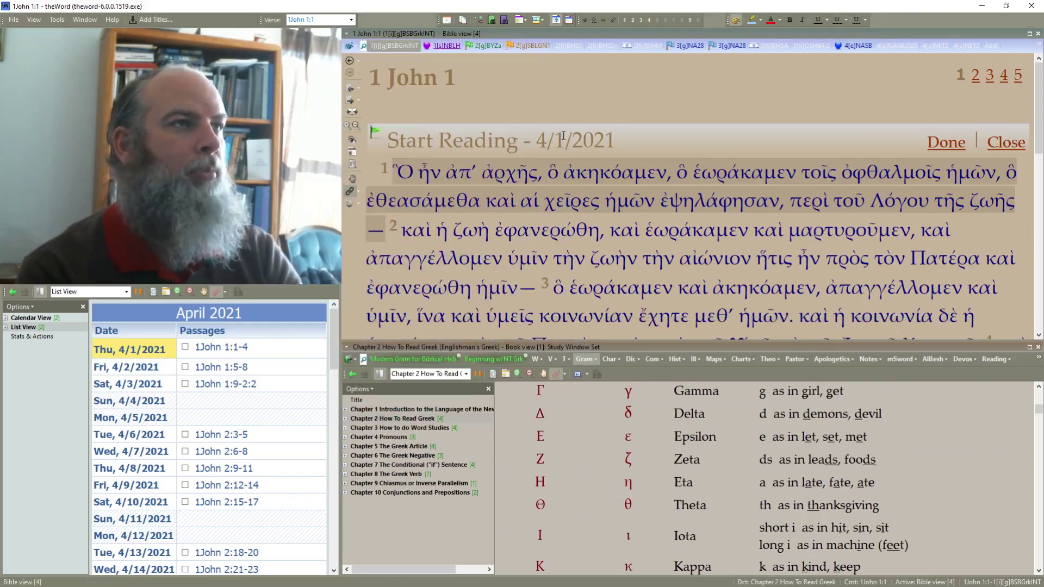
mouse_move(405, 173)
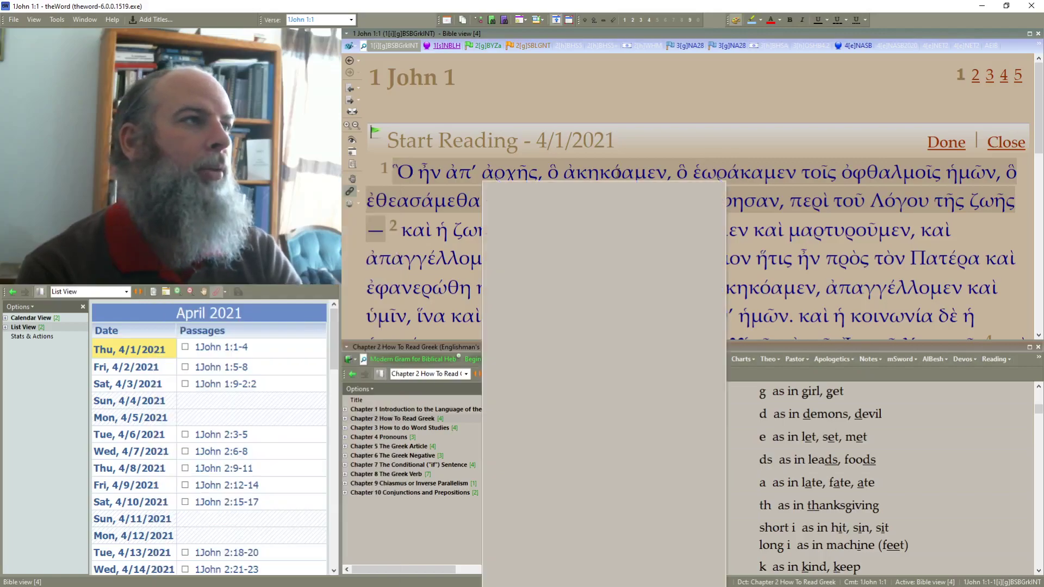
mouse_move(579, 171)
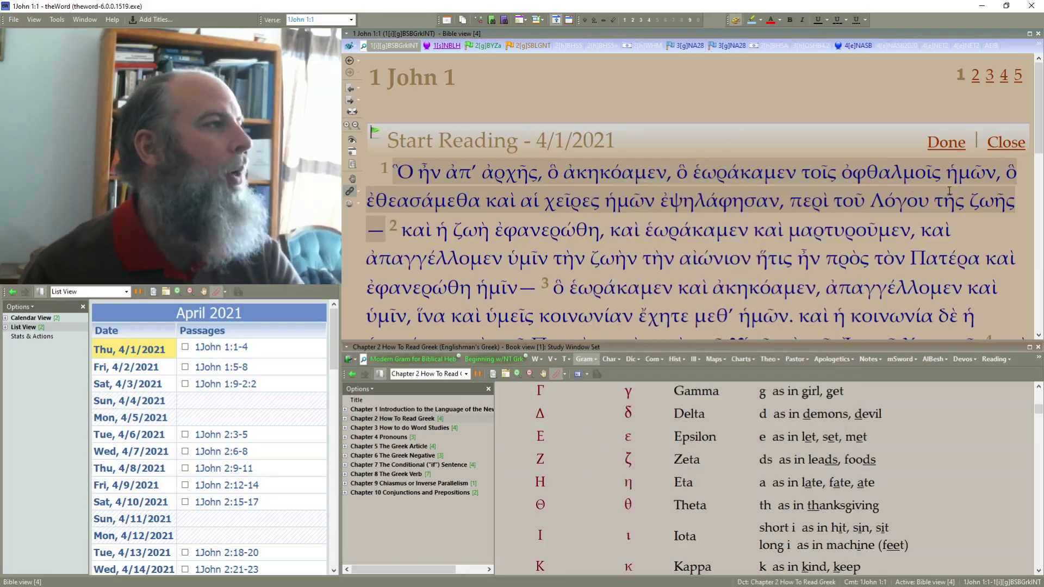
mouse_move(969, 183)
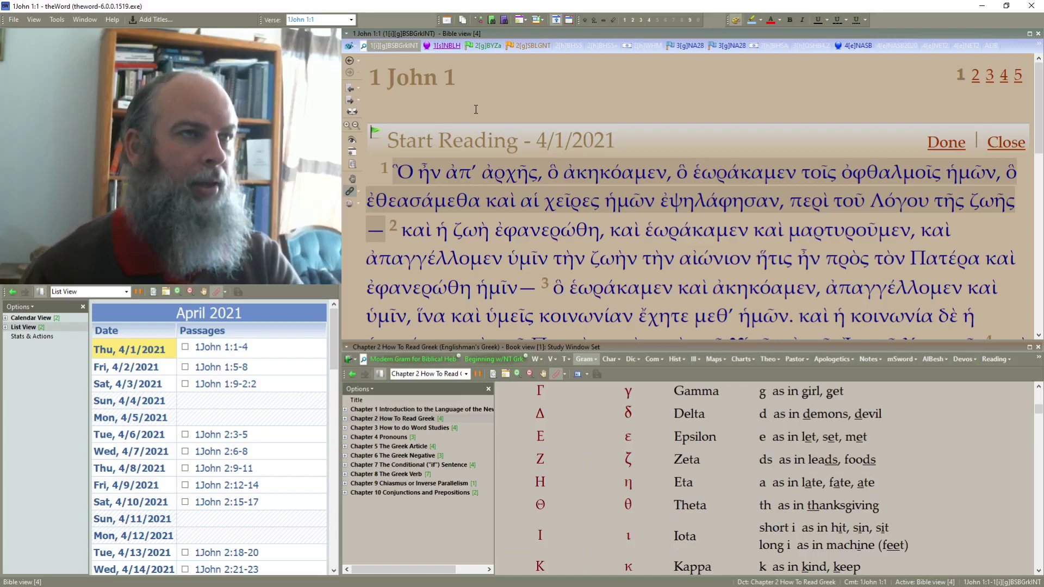
mouse_move(372, 217)
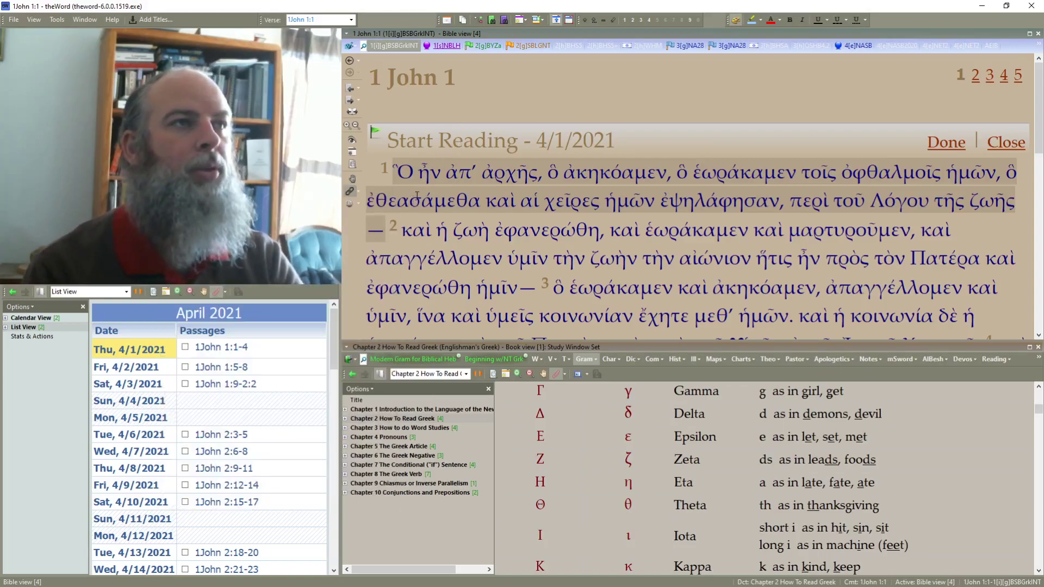
mouse_move(417, 197)
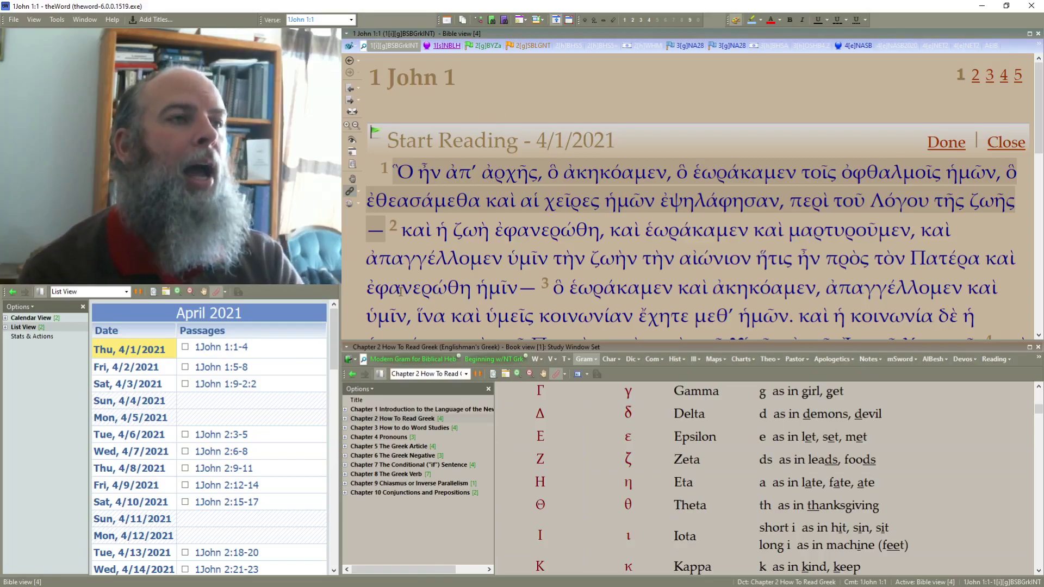
Highlight the double gamma in ἀπαγγέλλομεν, then clear the selection to land on verse 3.
left_click_drag(404, 259, 427, 260)
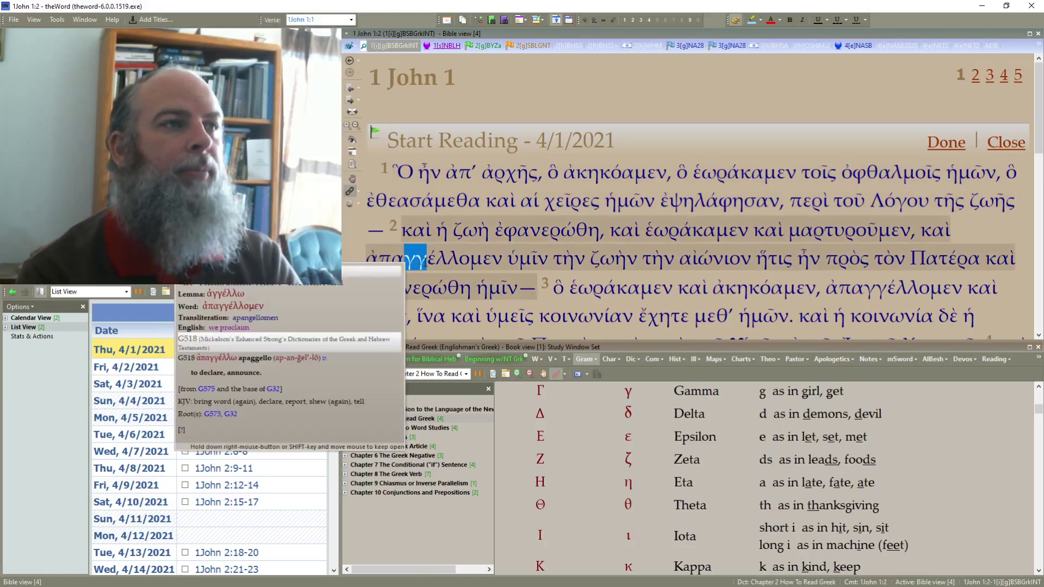
left_click(423, 239)
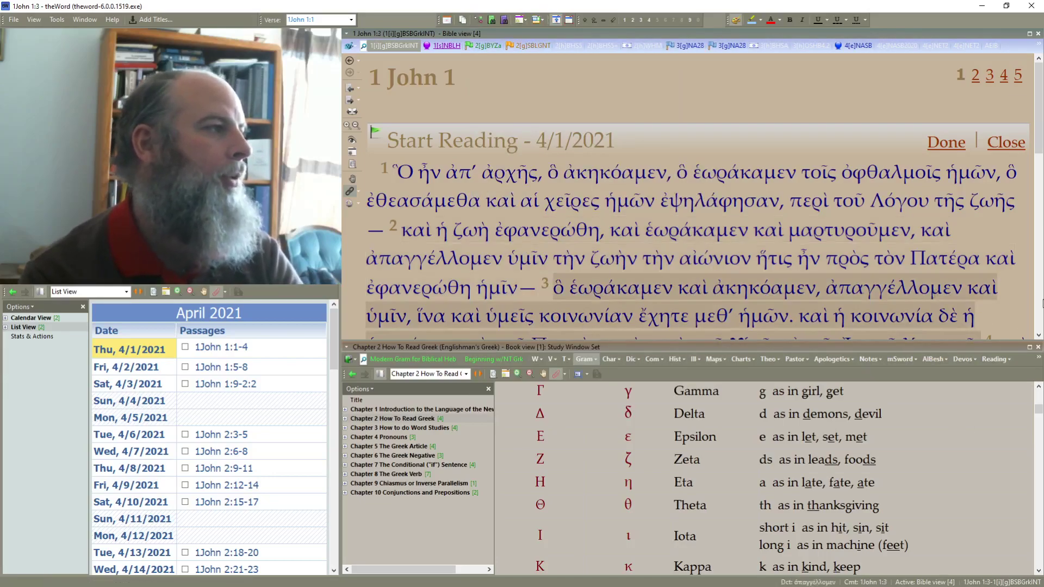
Bring verse 4 and the Stop Reading – 4/1/2021 marker into view, keeping verse 3 current.
scroll(979, 294, "down", 3)
key("Up")
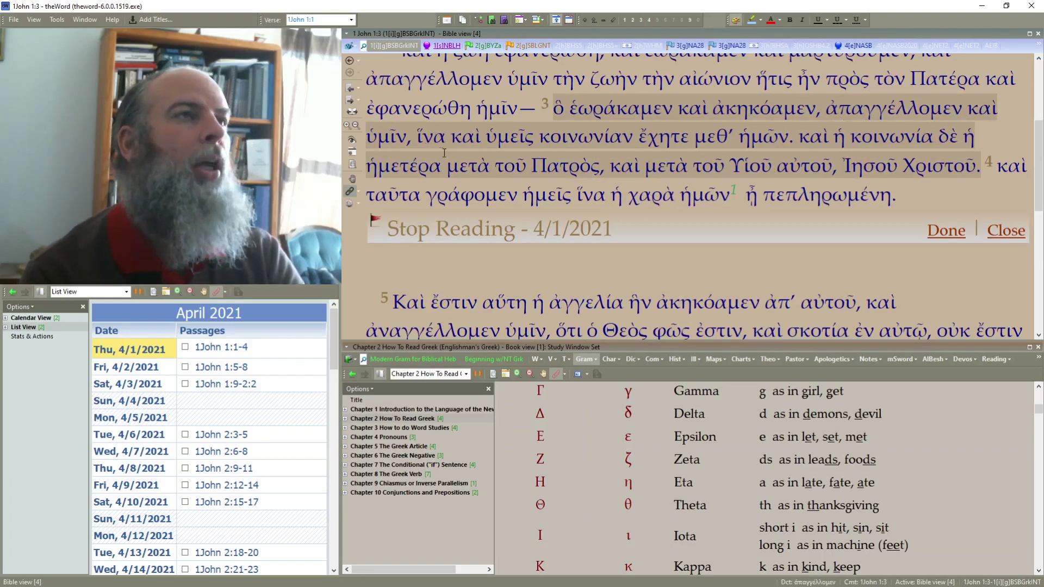
mouse_move(496, 153)
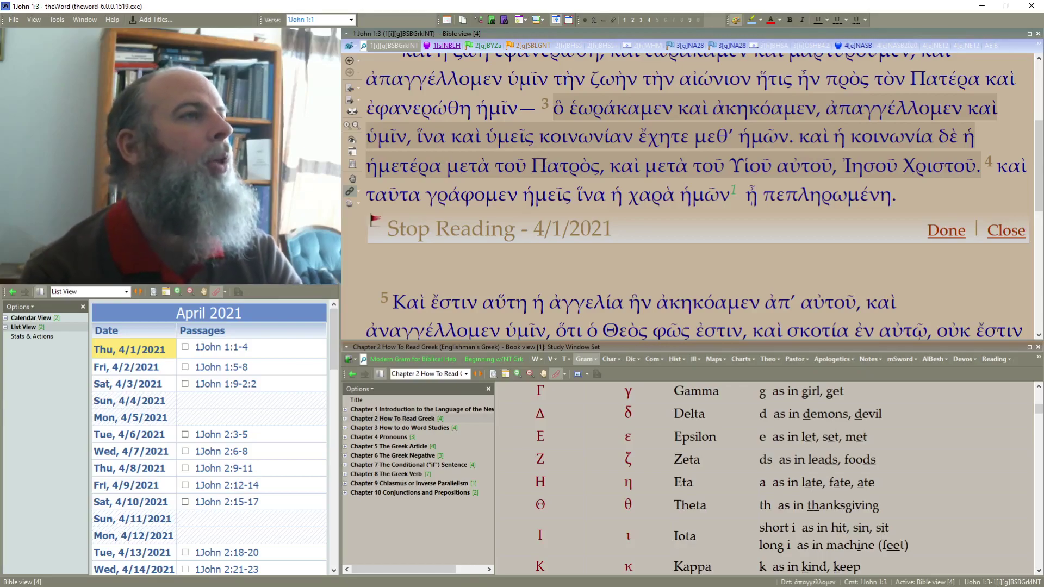
Scroll the alphabet table to Rho–Chi, highlight capital Upsilon, and make verse 4 current.
mouse_move(542, 166)
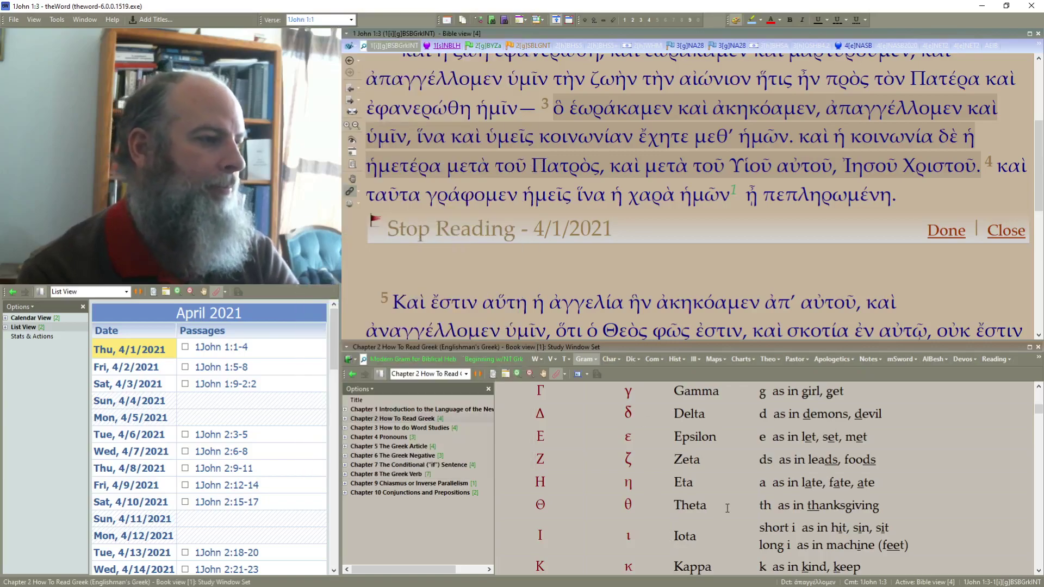
scroll(723, 506, "down", 5)
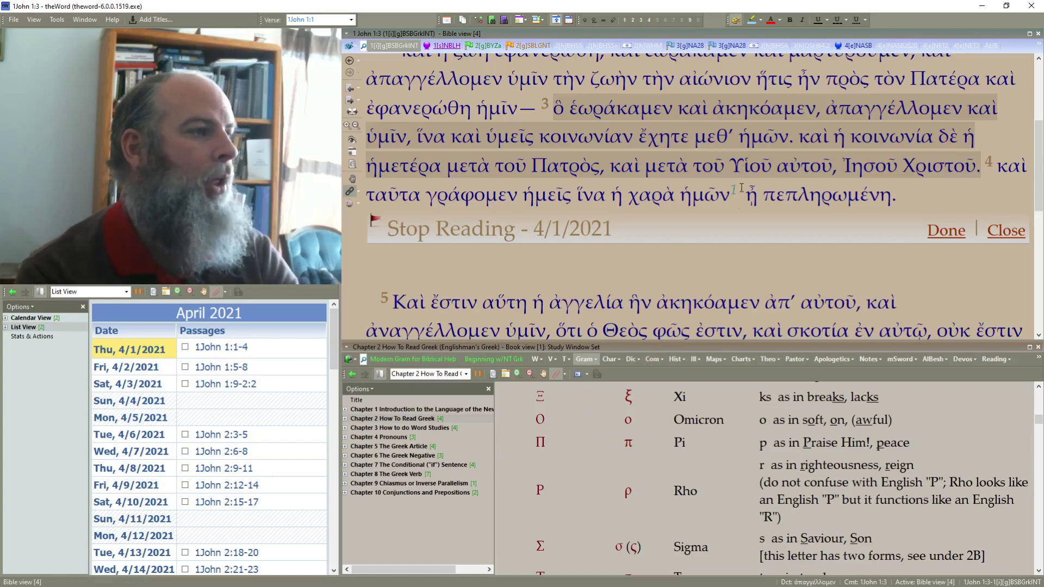
scroll(701, 484, "down", 2)
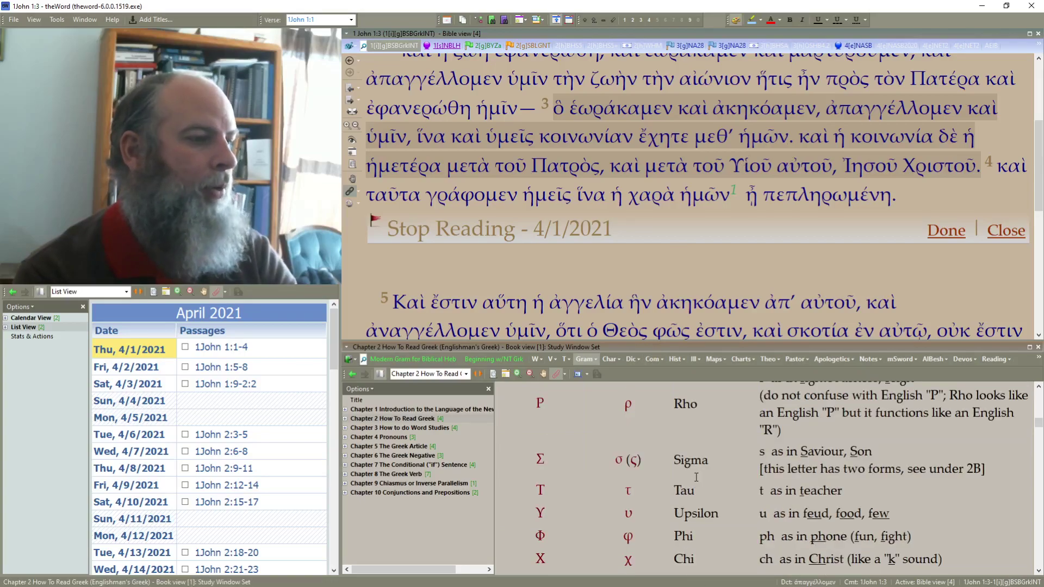
double_click(540, 513)
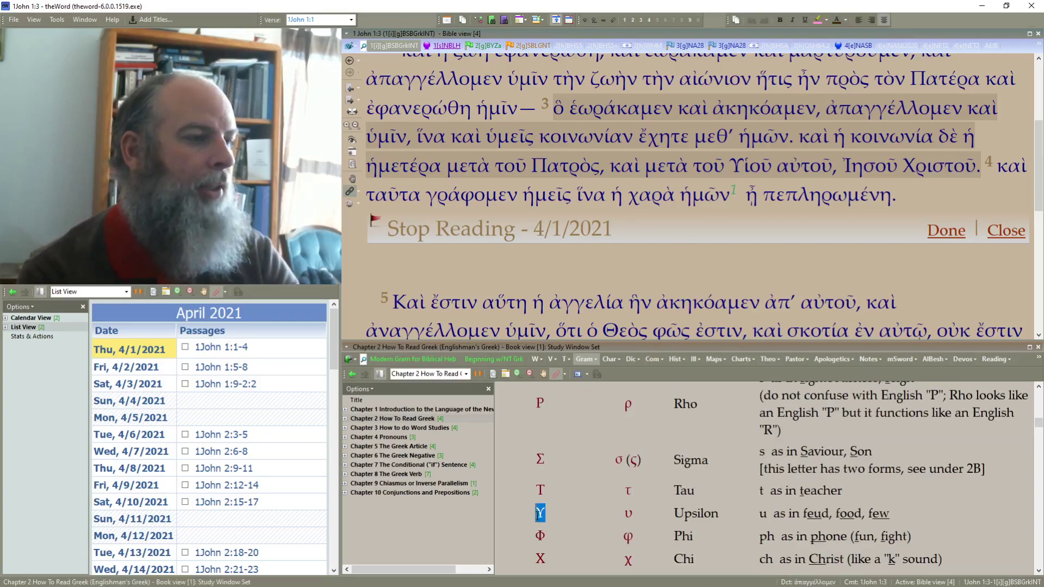
left_click(725, 205)
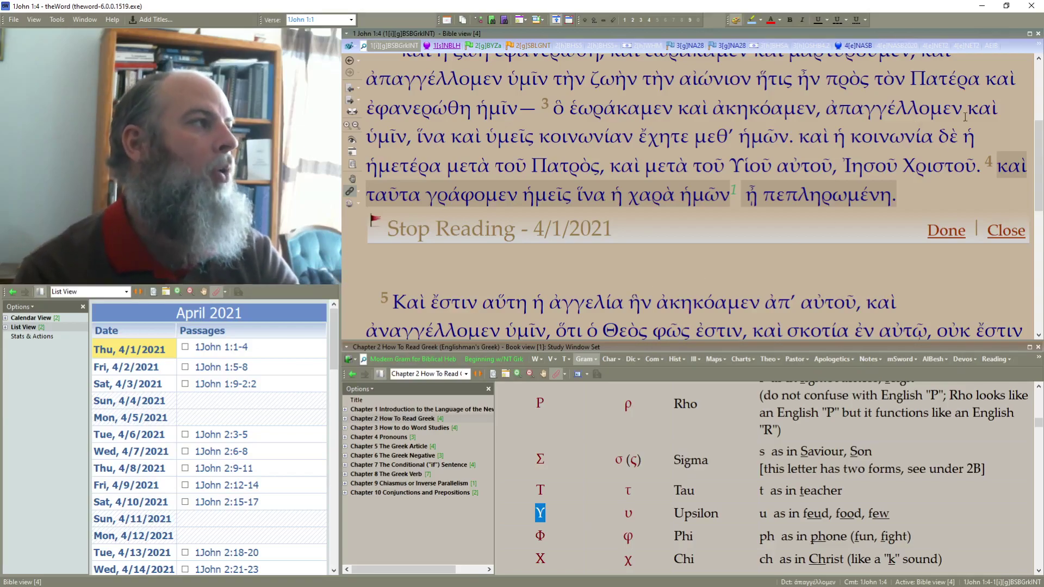
Switch 1 John 1 to Greek-English interlinear display with Ctrl+I.
scroll(984, 117, "up", 2)
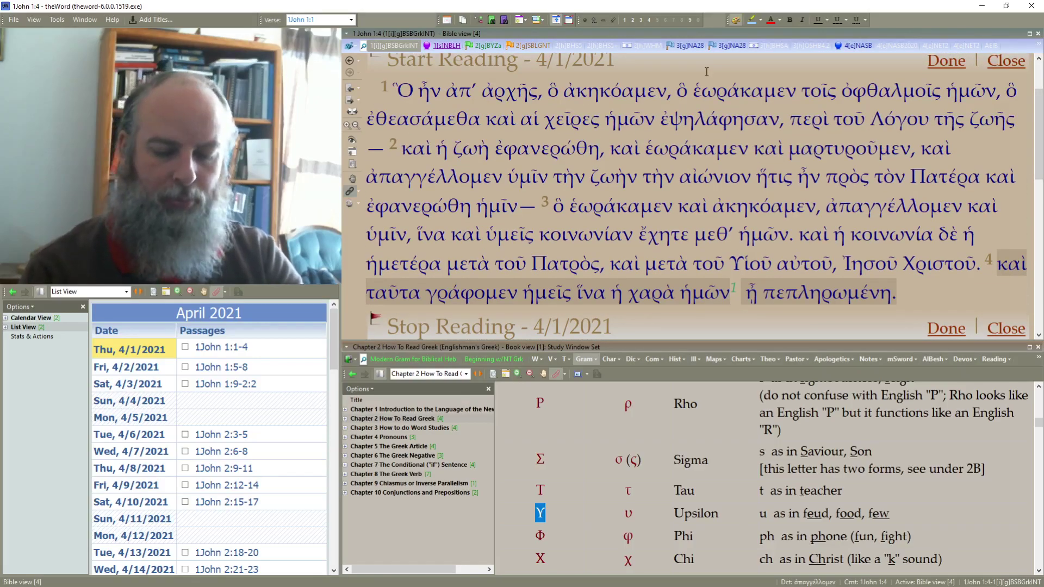
key("ctrl+i")
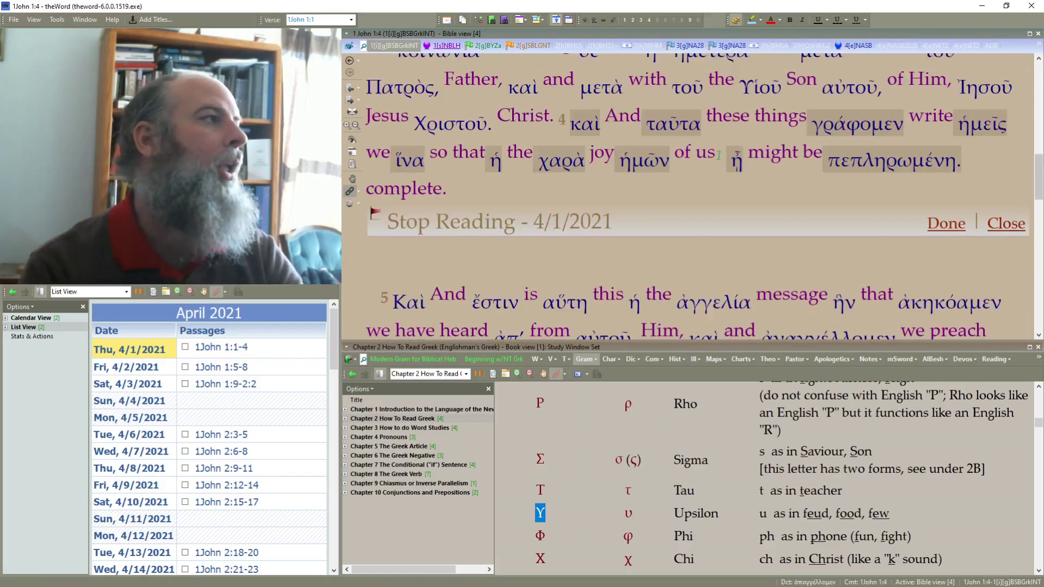
left_click_drag(1040, 164, 1042, 68)
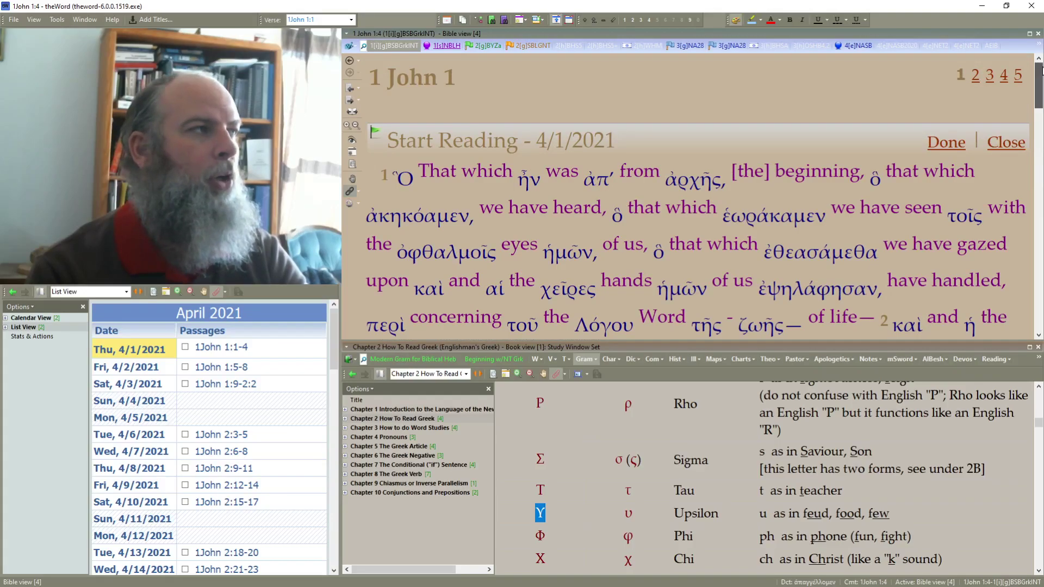
scroll(811, 163, "down", 1)
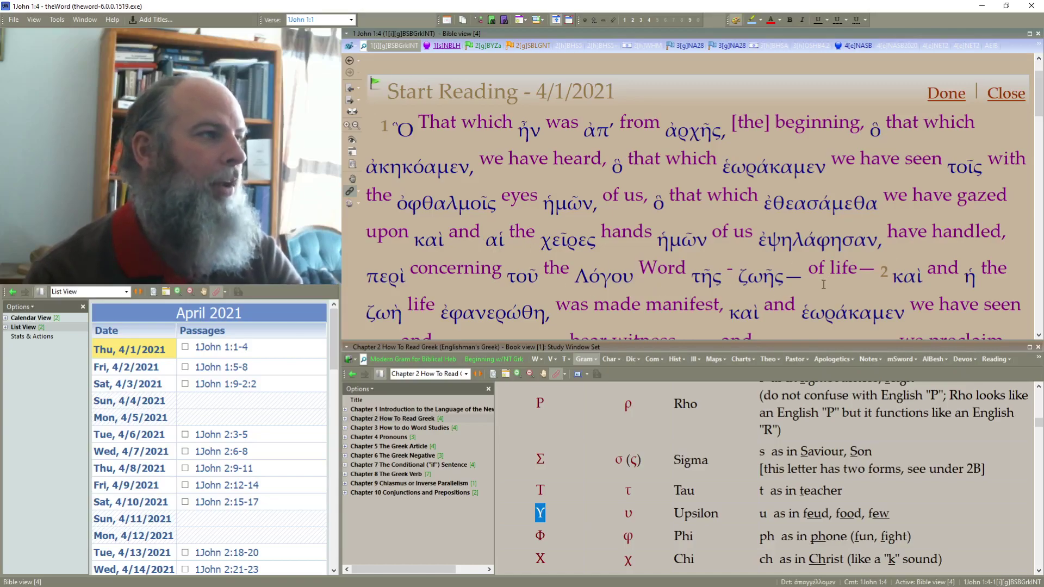
Read verses 1–4 down to the Stop Reading marker, marking Λόγου in verse 1.
mouse_move(587, 282)
left_click_drag(586, 282, 575, 278)
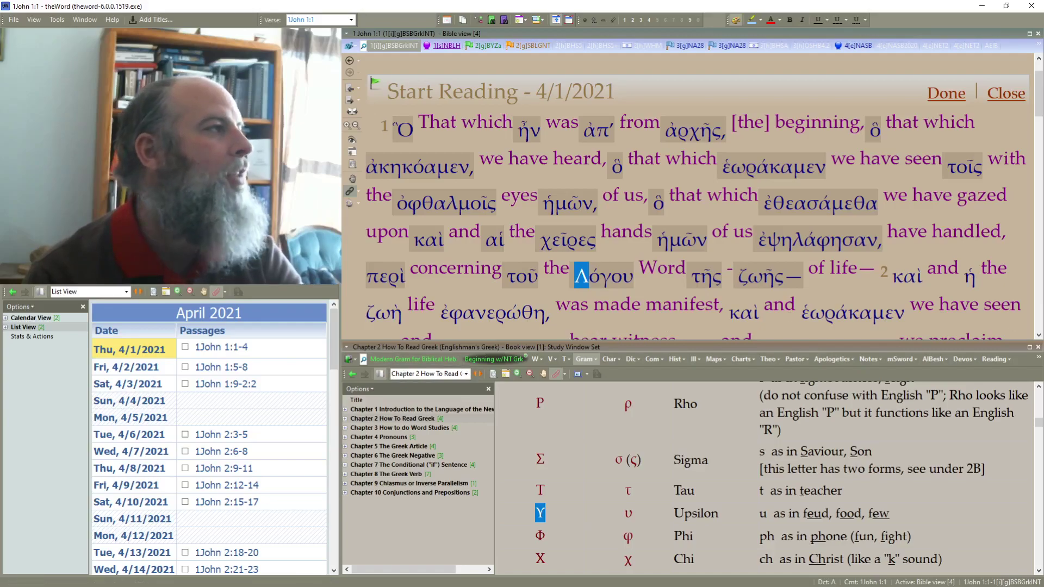
scroll(1040, 135, "down", 2)
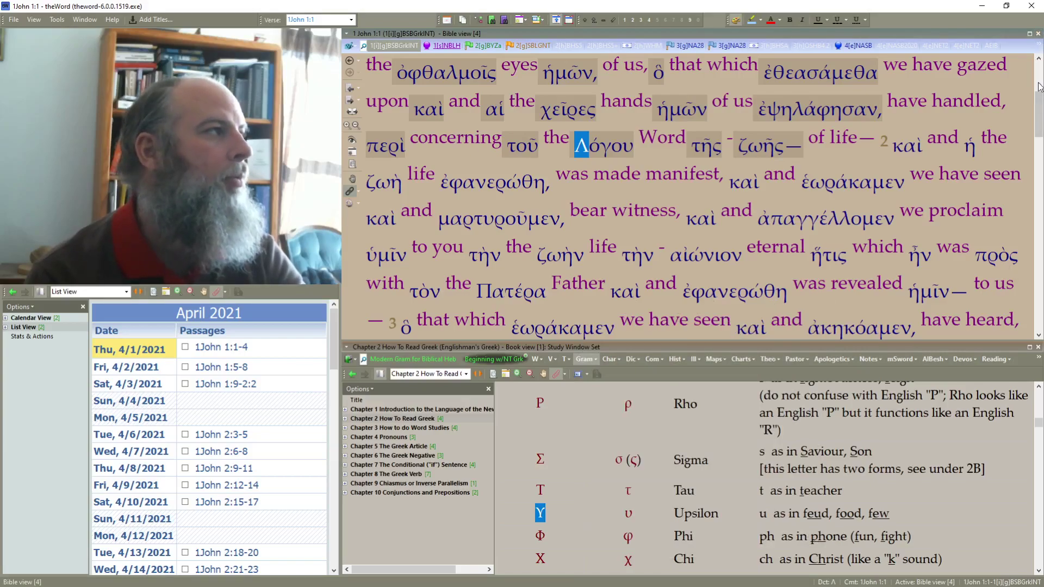
scroll(1032, 134, "down", 3)
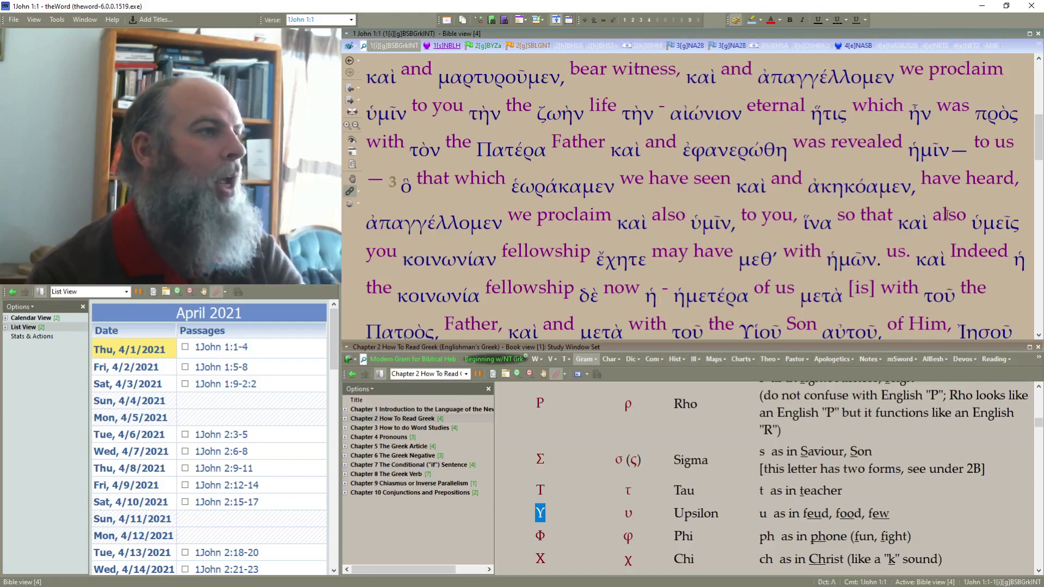
scroll(1040, 149, "down", 1)
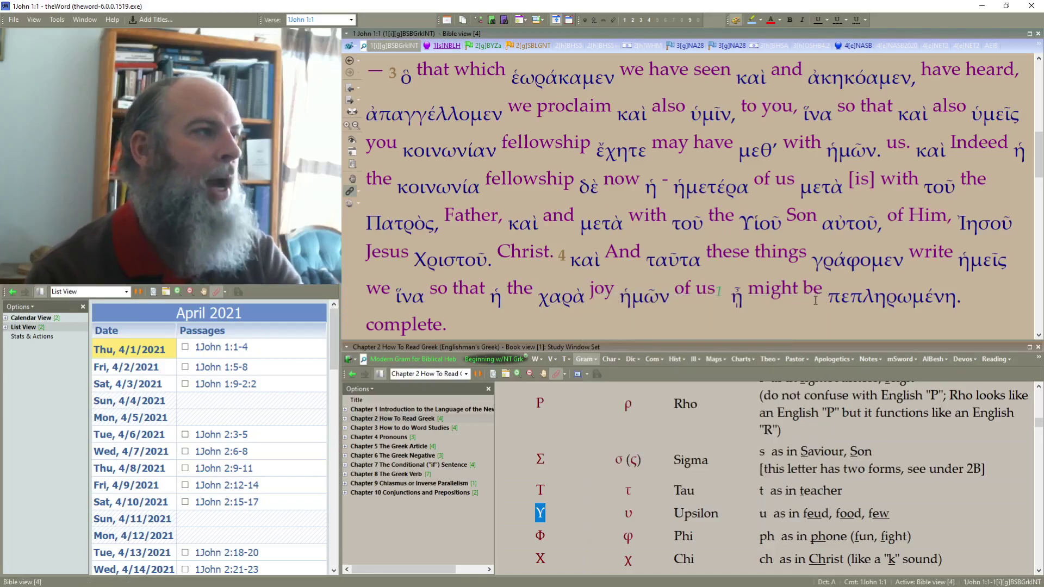
scroll(979, 293, "down", 2)
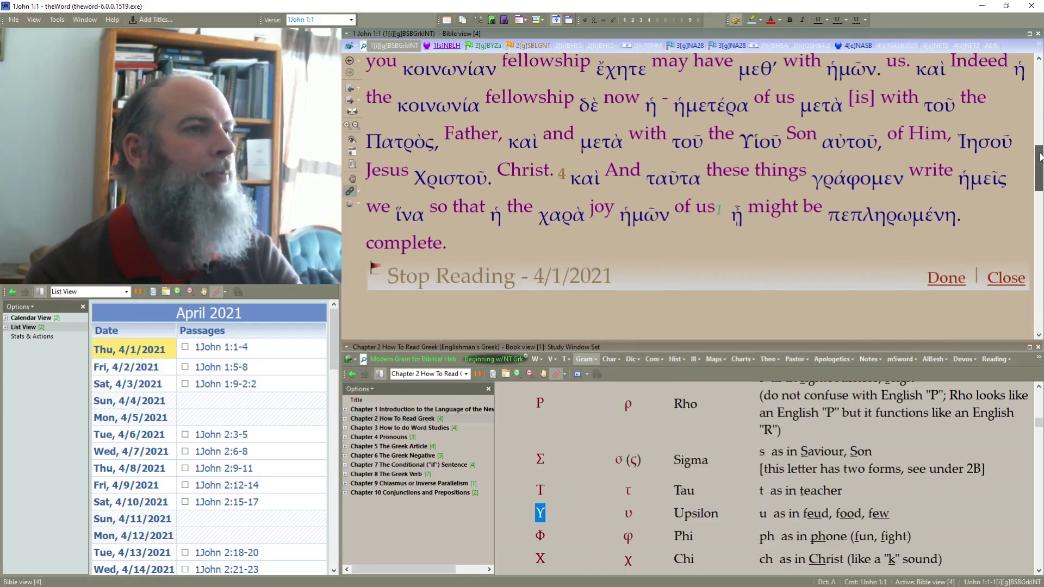
Mark the 4/1/2021 reading 1John 1:1-4 done and turn interlinear off for Greek-only text.
left_click(946, 267)
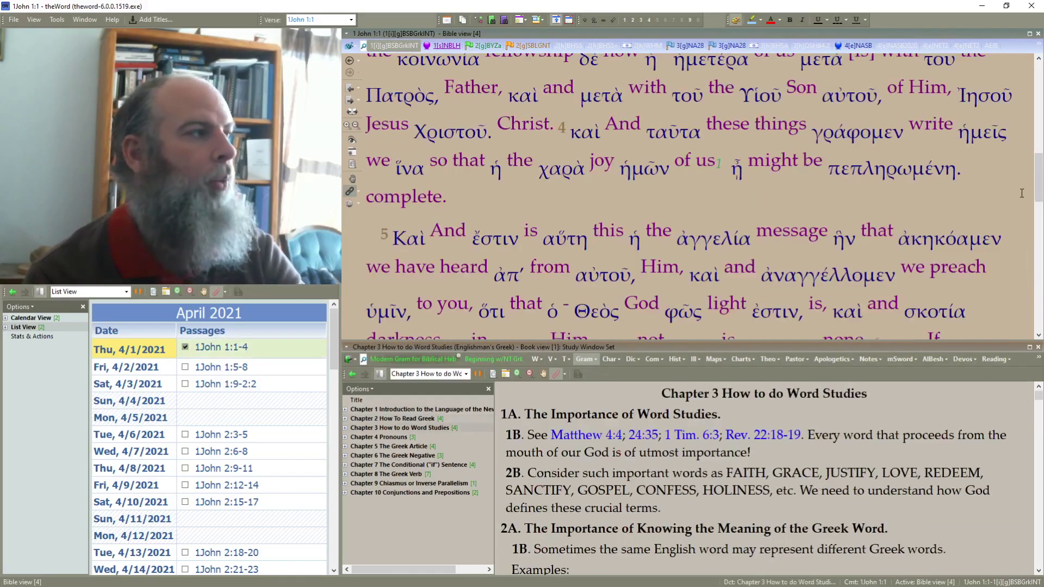
left_click(1011, 206)
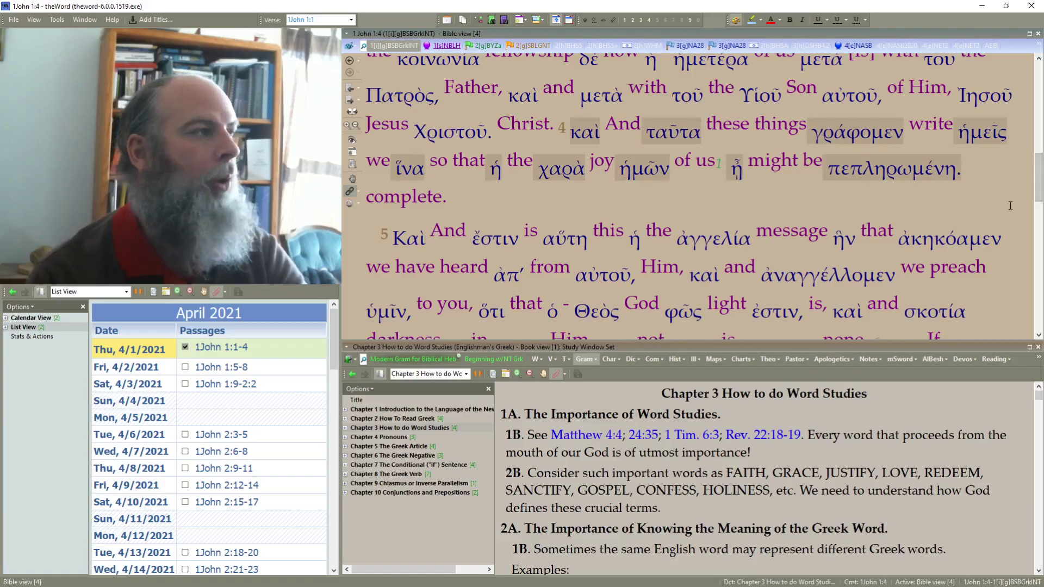
key("ctrl+shift+i")
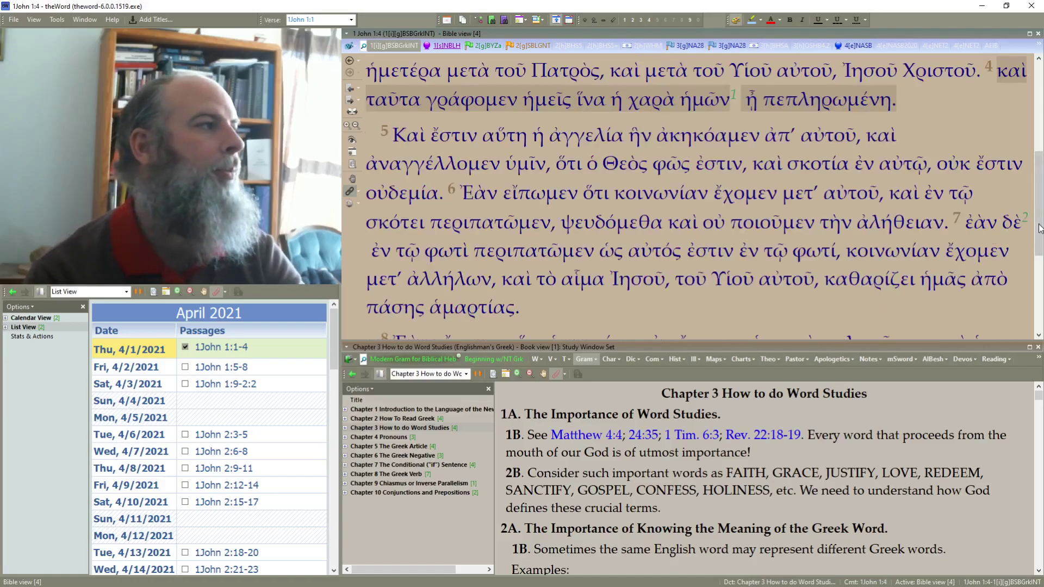
left_click_drag(1039, 217, 1040, 133)
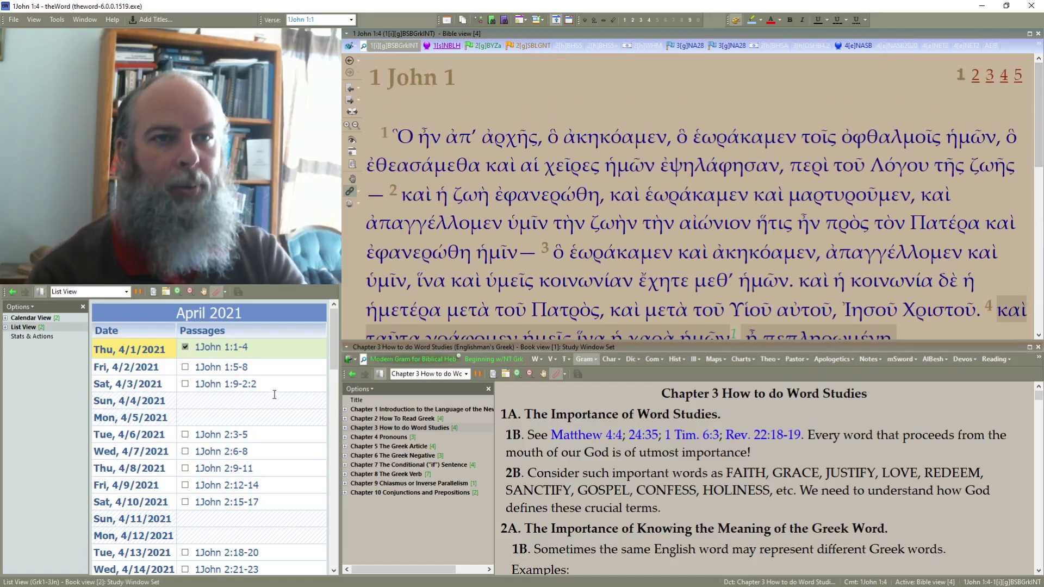
left_click(47, 407)
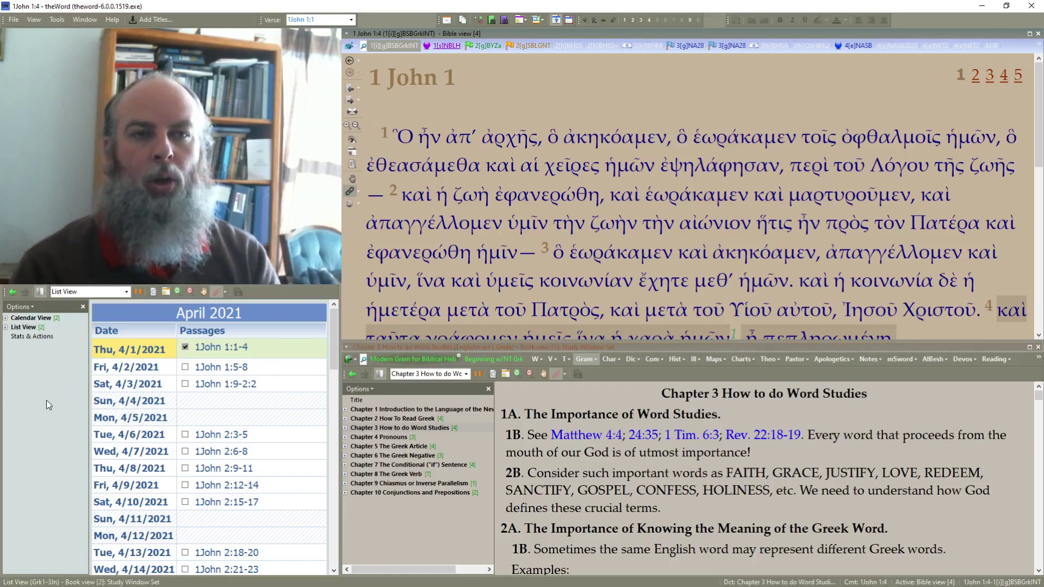